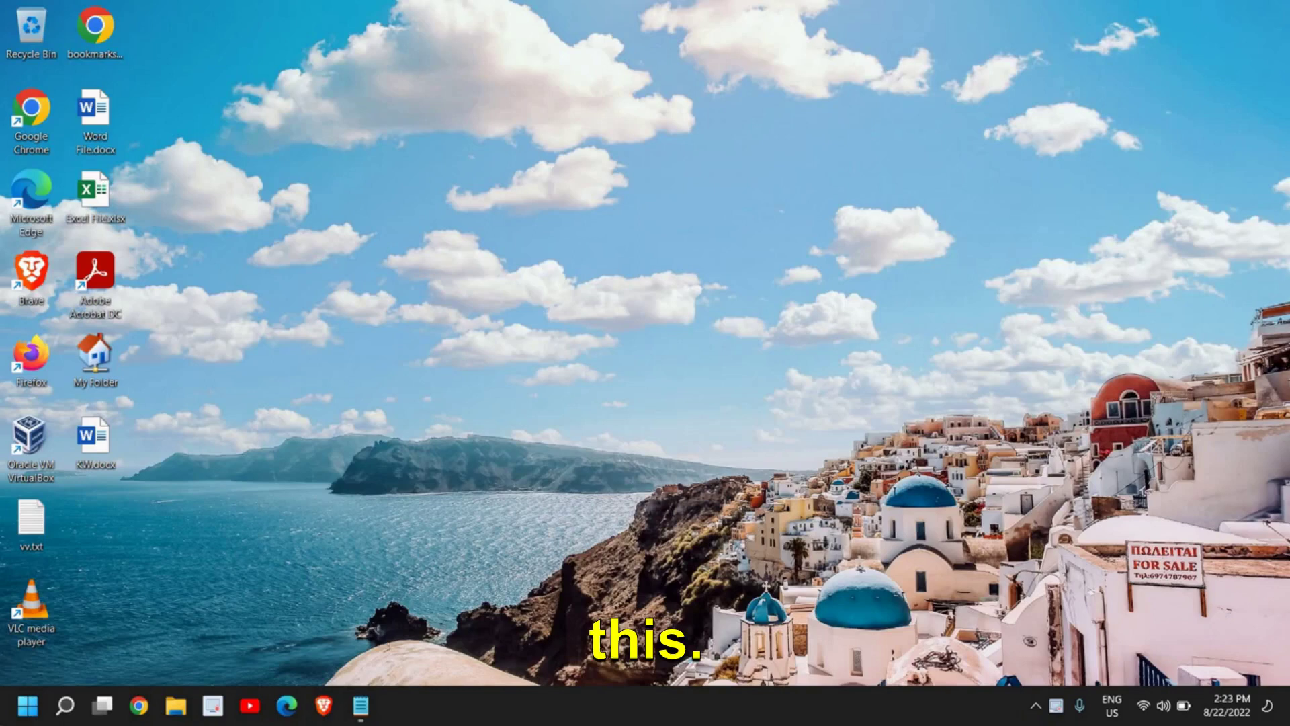
Step: Launch Windows Settings from the Win+X system menu
{"action": "right_click", "coordinate": [27, 705]}
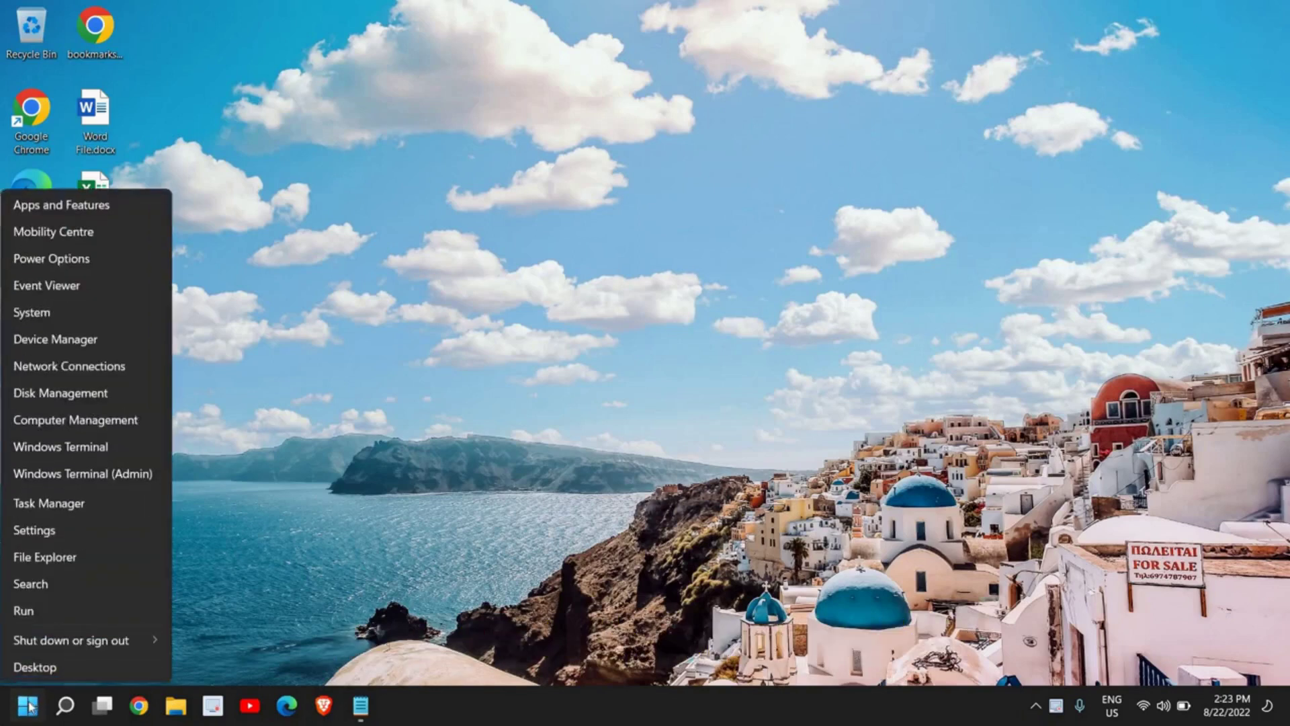
{"action": "left_click", "coordinate": [32, 530]}
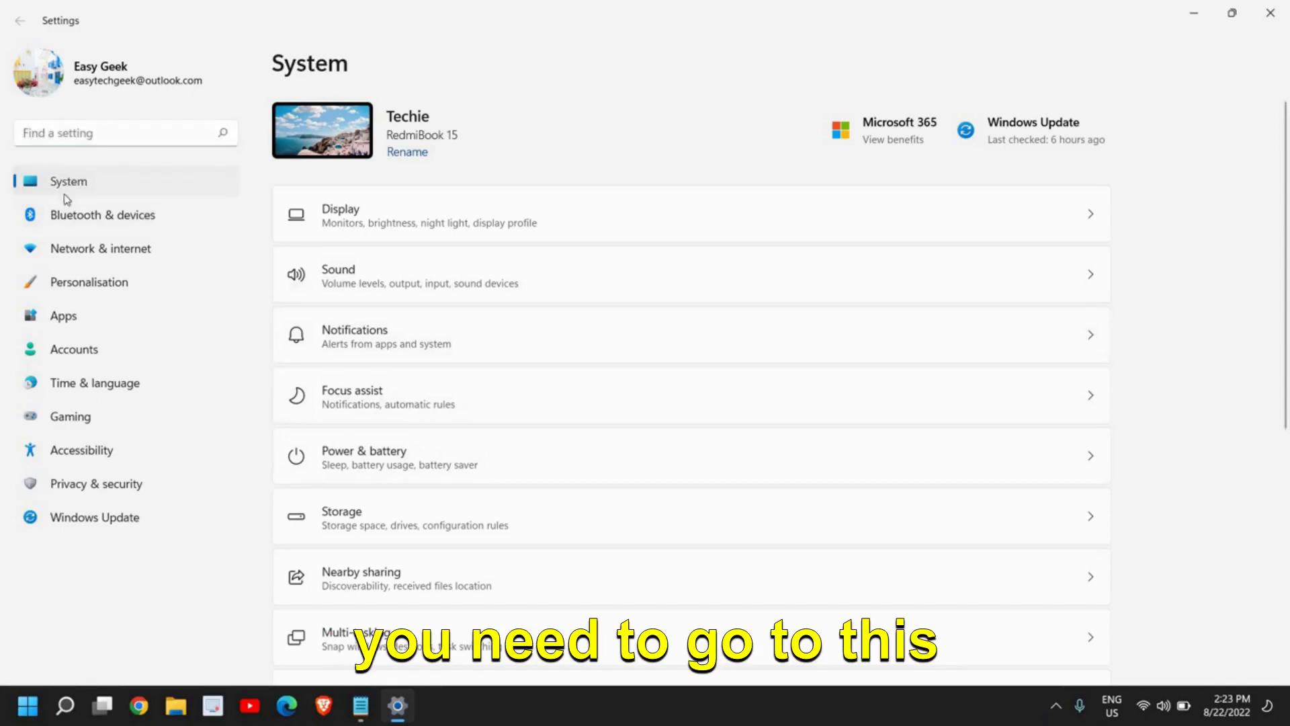
{"action": "key", "text": "super"}
{"action": "left_click", "coordinate": [603, 175]}
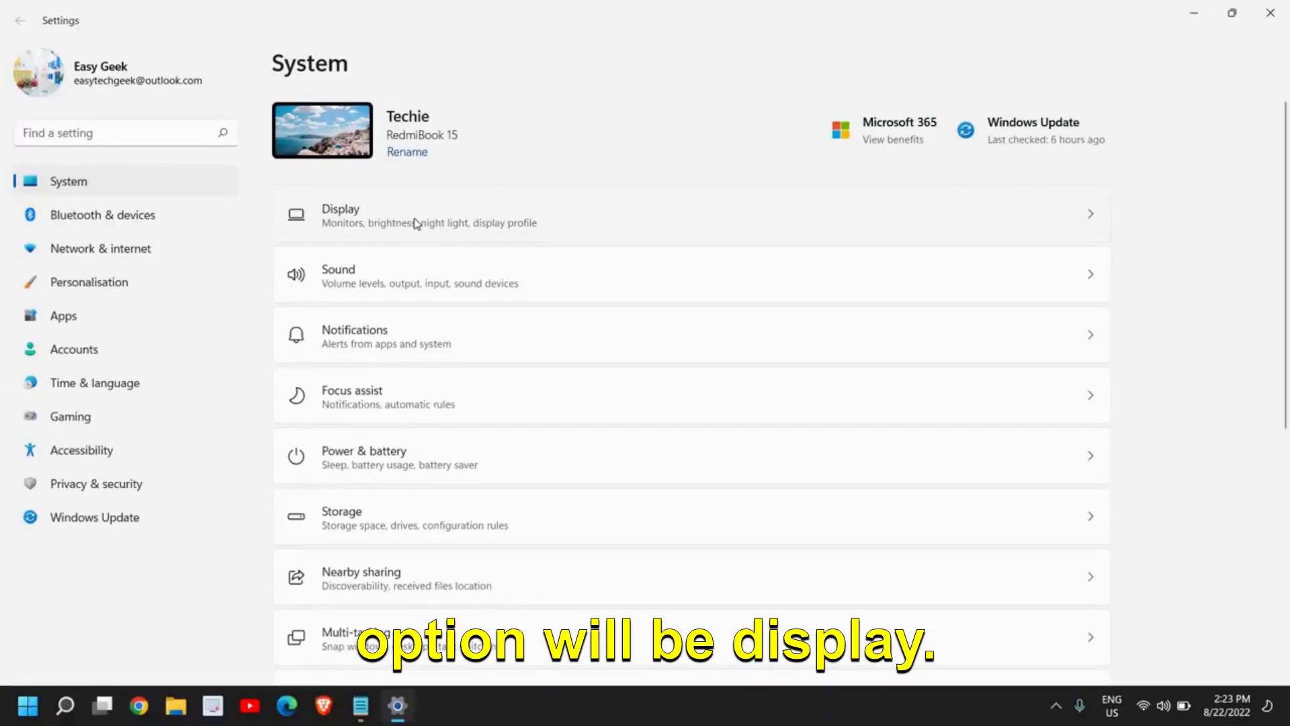
Step: Go to the Display page and expand the Multiple displays section
{"action": "left_click", "coordinate": [414, 223]}
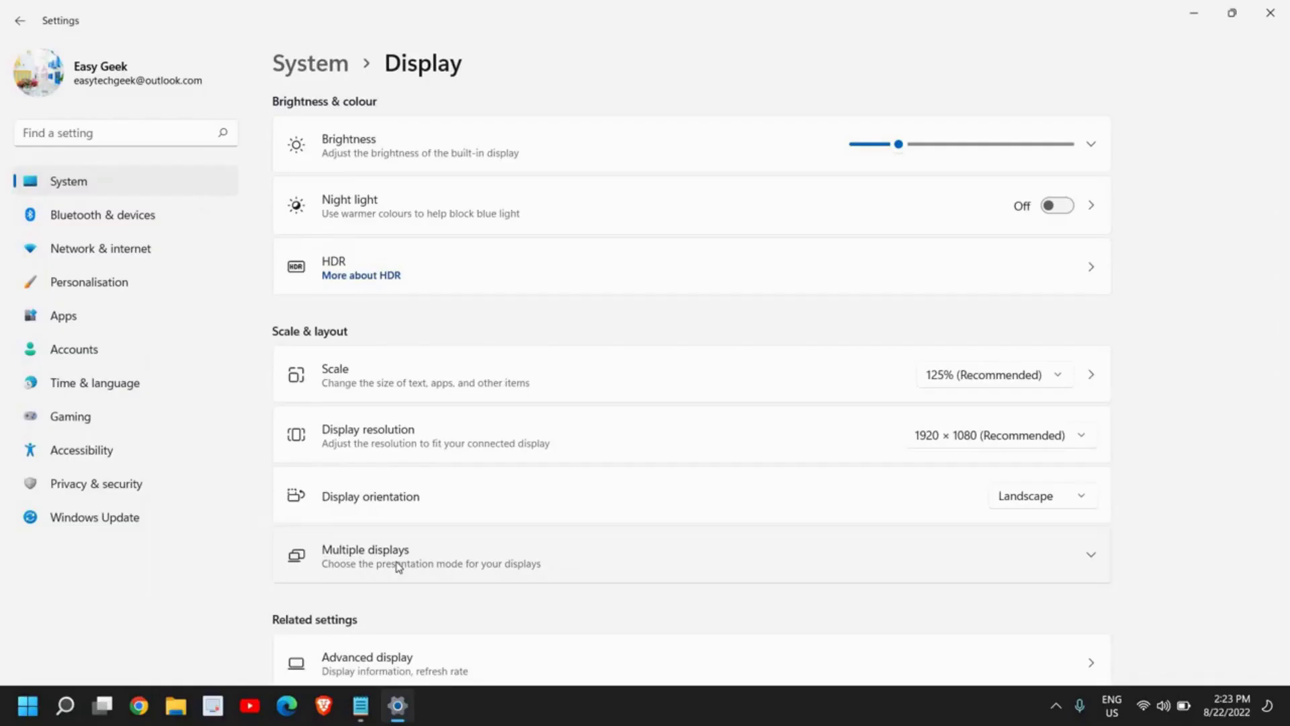
{"action": "left_click", "coordinate": [397, 562]}
{"action": "scroll", "coordinate": [560, 490], "scroll_direction": "down", "scroll_amount": 2}
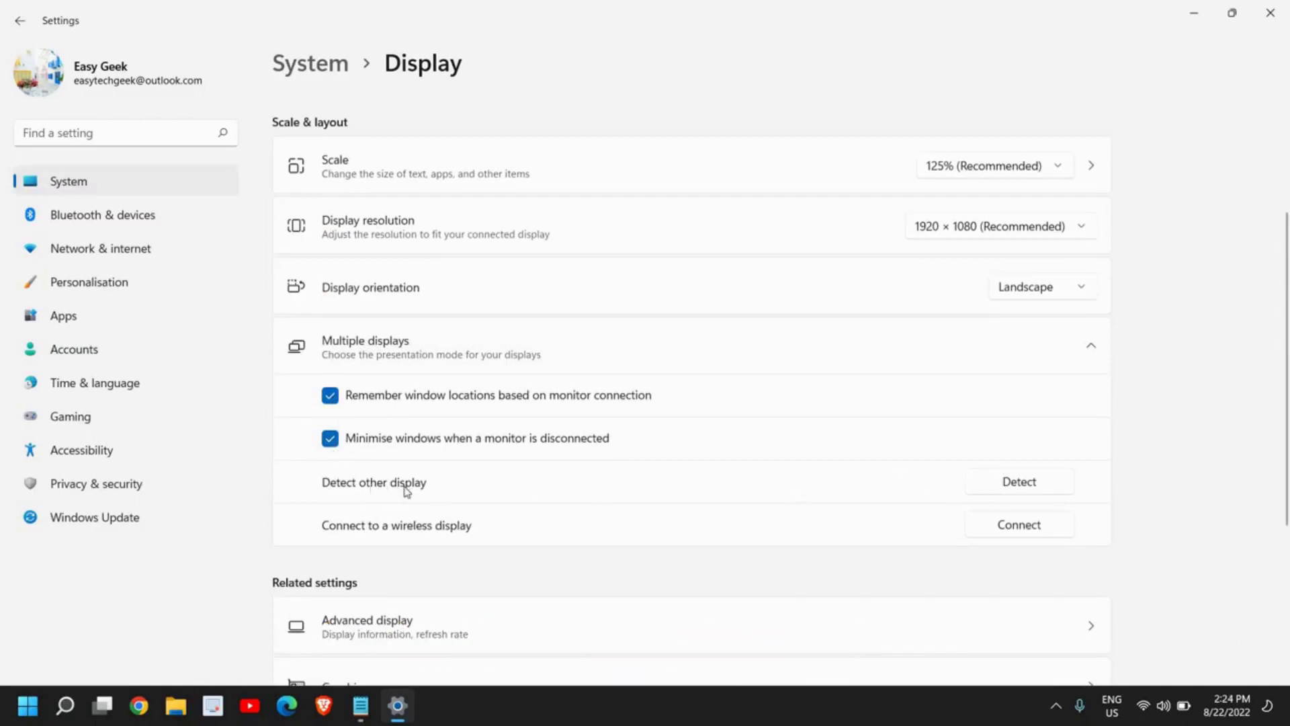
Step: Detect other displays, search for wireless displays in the Cast panel, find none and dismiss it
{"action": "left_click", "coordinate": [1026, 488]}
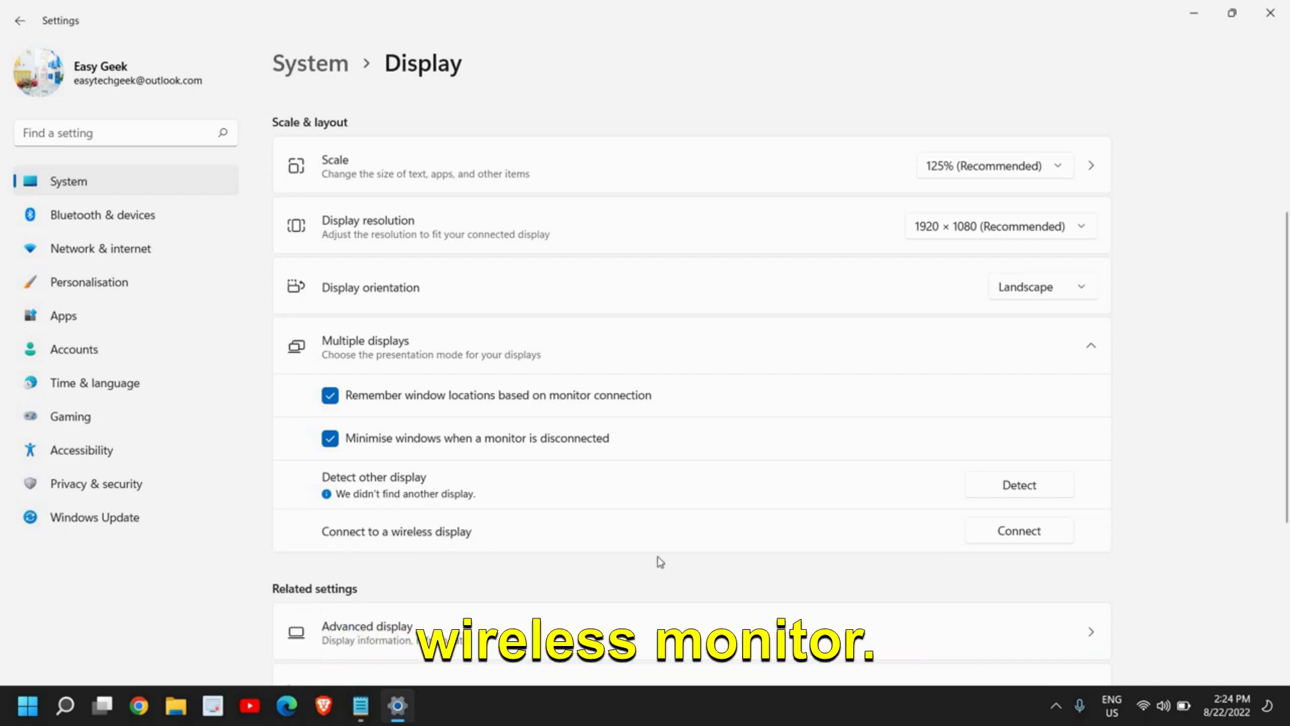
{"action": "left_click", "coordinate": [1042, 533]}
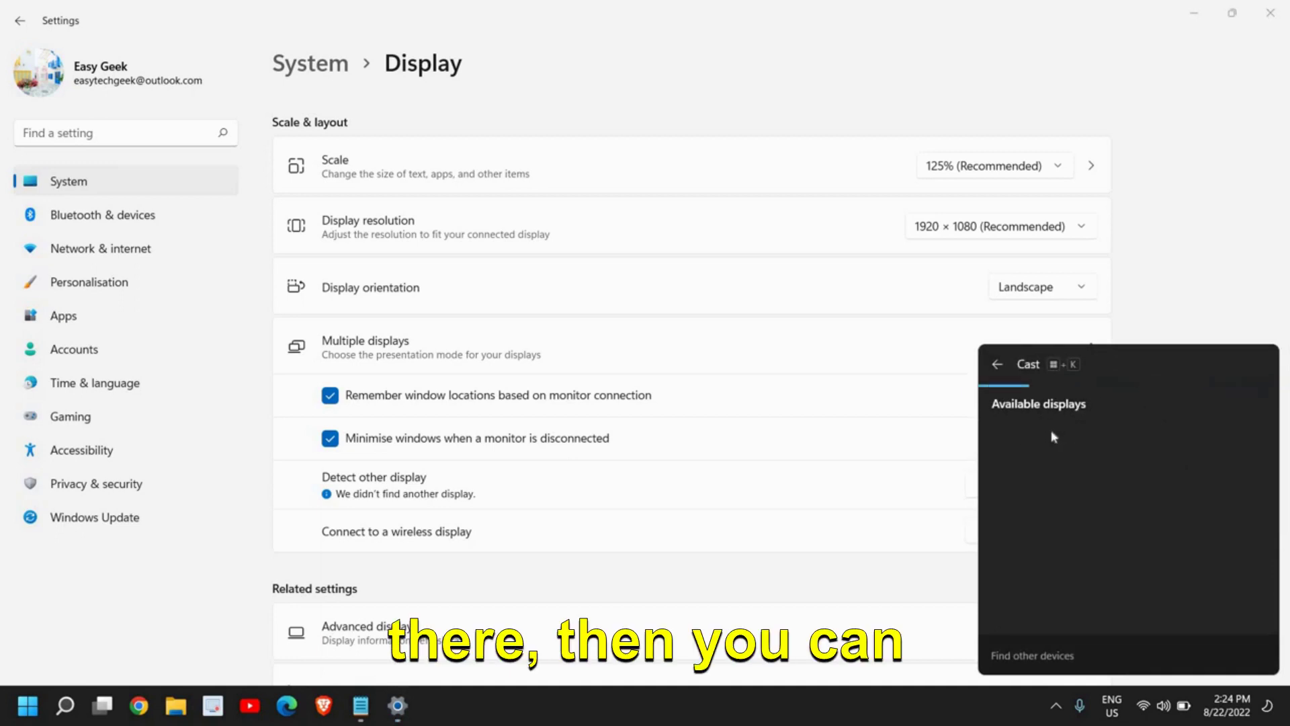
{"action": "left_click", "coordinate": [493, 569]}
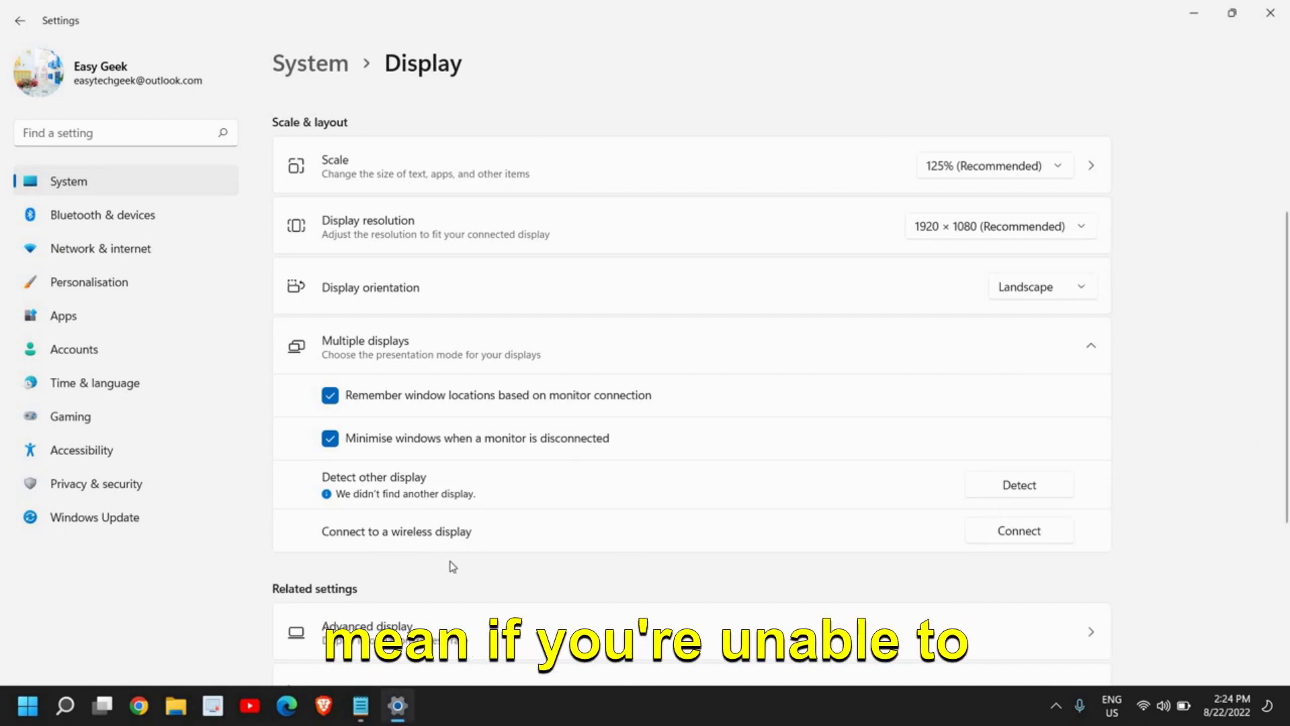
Step: Close Settings and launch Device Manager from the Win+X menu
{"action": "left_click", "coordinate": [1270, 14]}
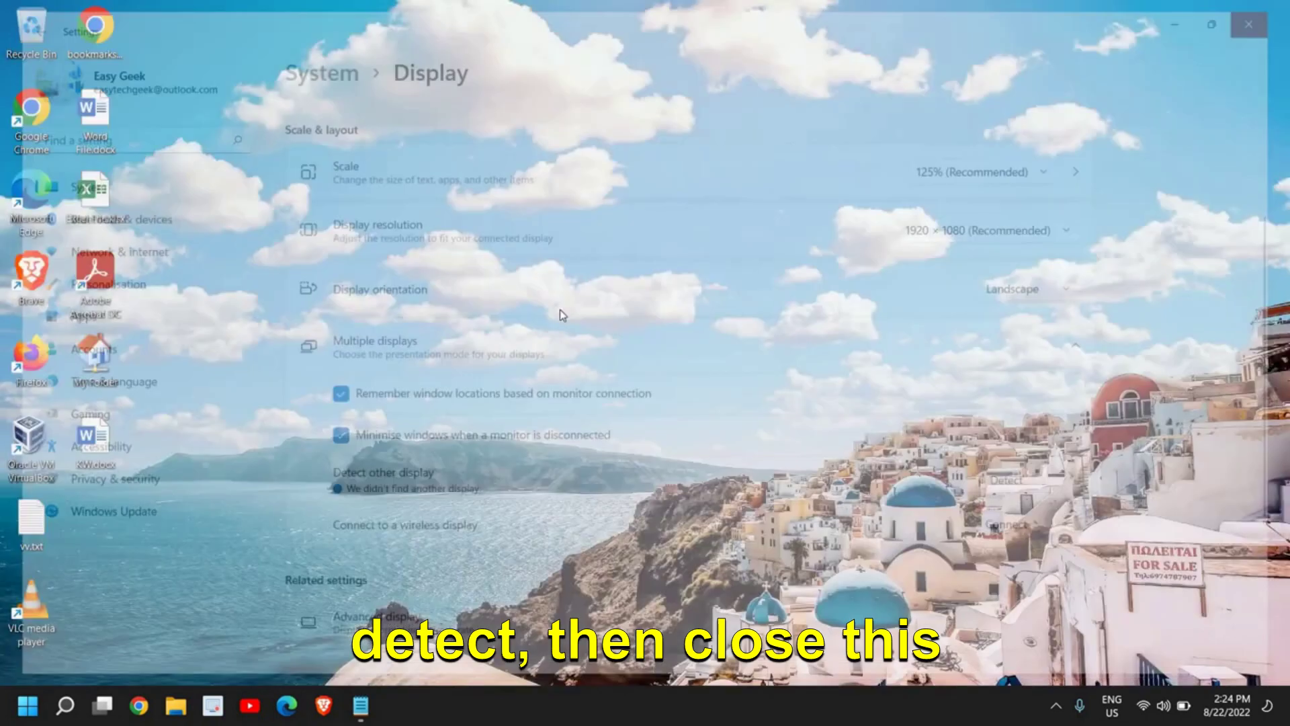
{"action": "right_click", "coordinate": [25, 712]}
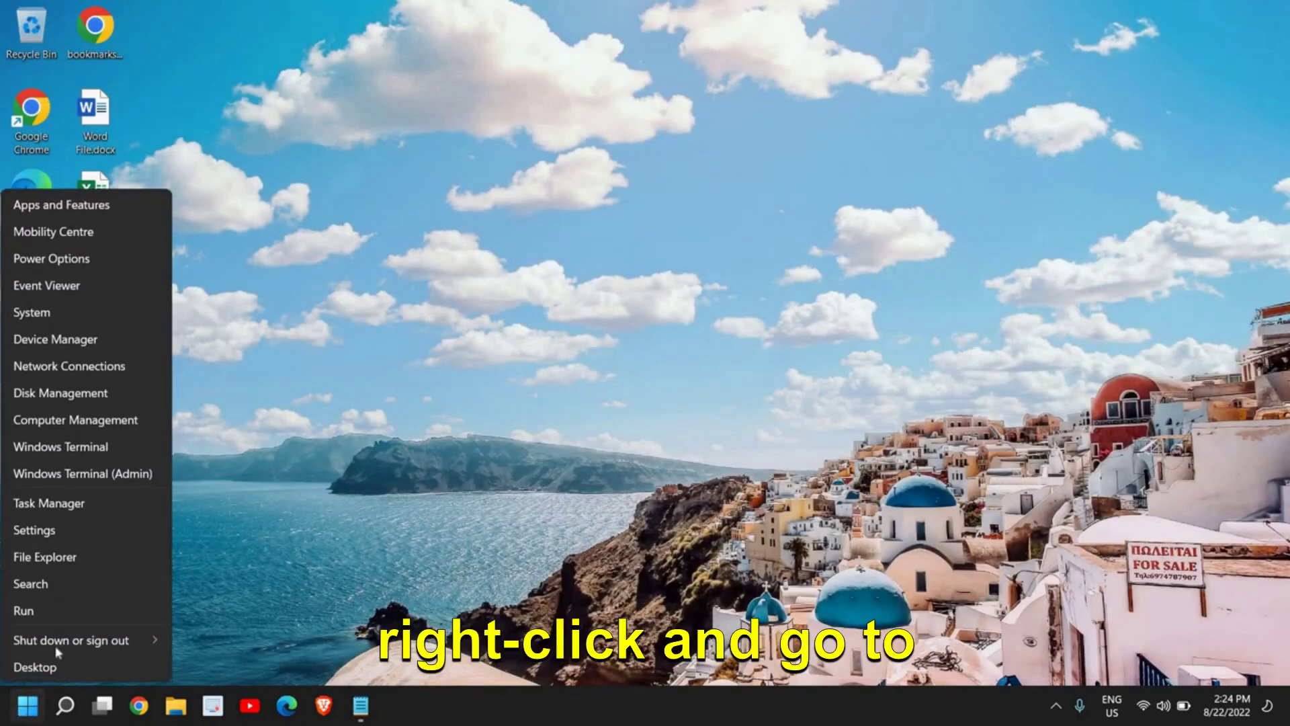
{"action": "left_click", "coordinate": [43, 341]}
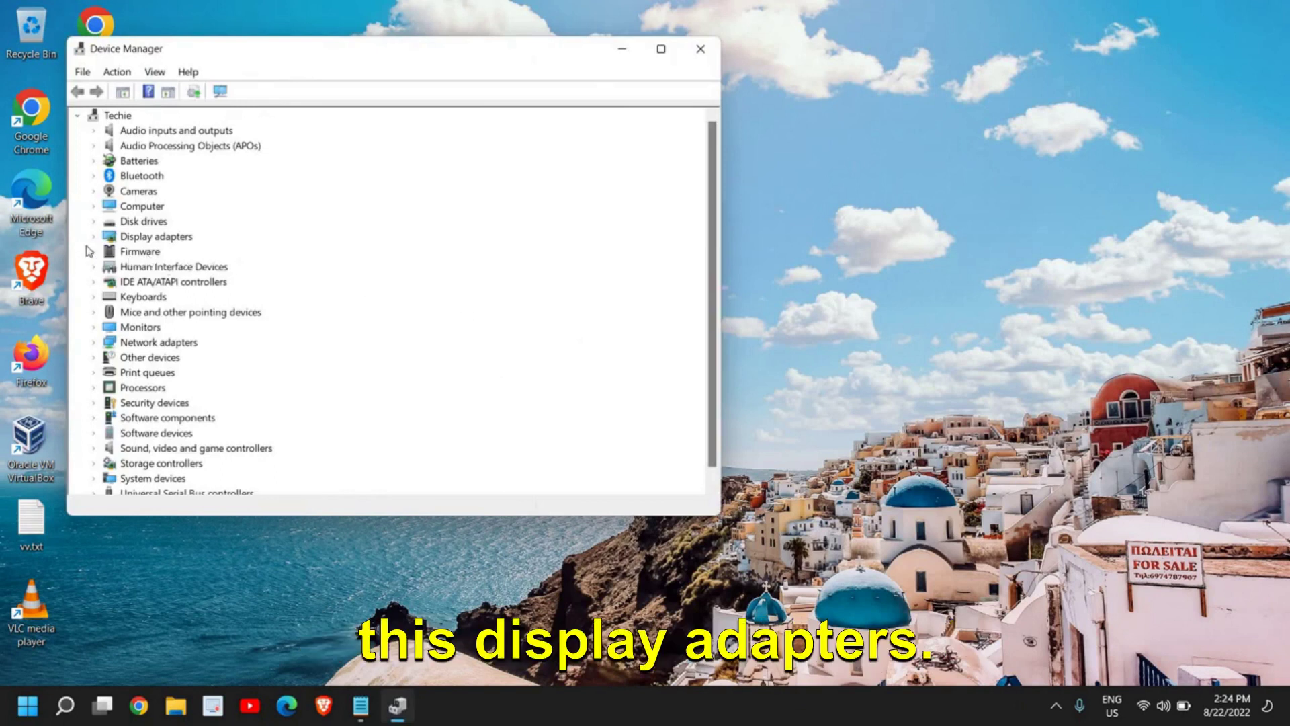
Step: Expand Display adapters and select the Intel(R) UHD Graphics adapter
{"action": "left_click", "coordinate": [94, 237]}
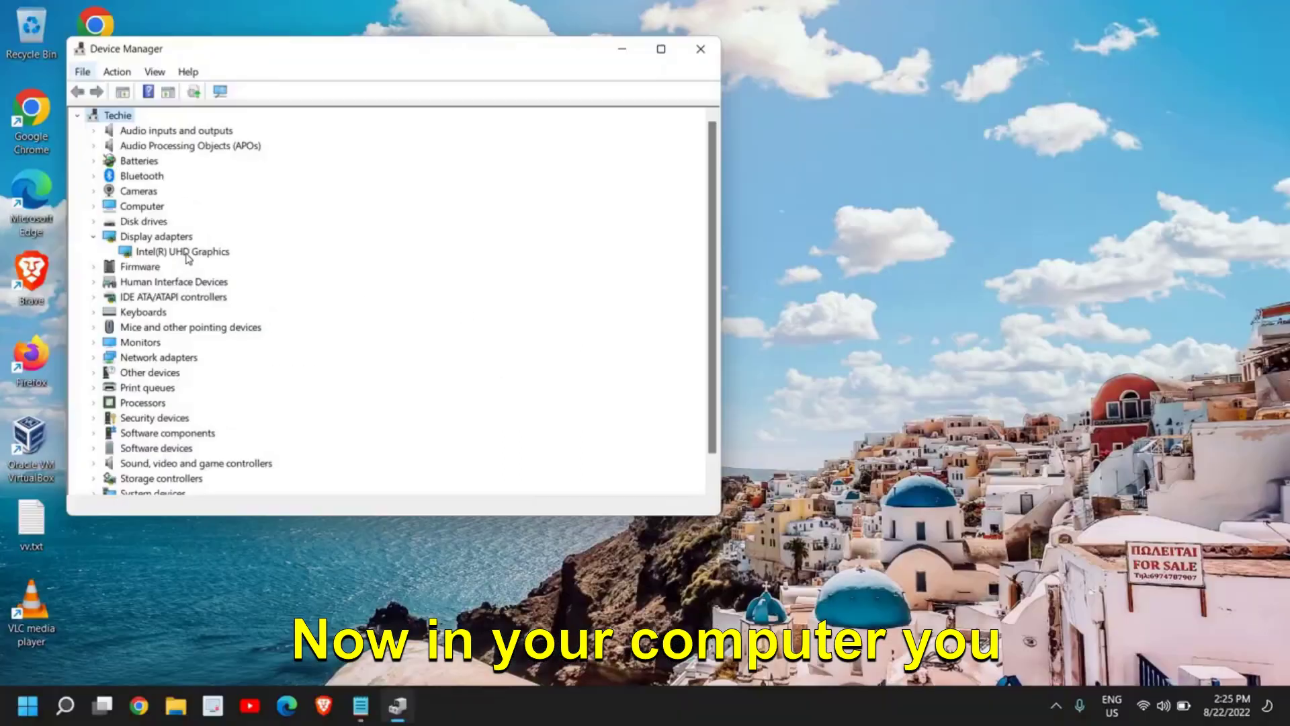
{"action": "left_click", "coordinate": [185, 254]}
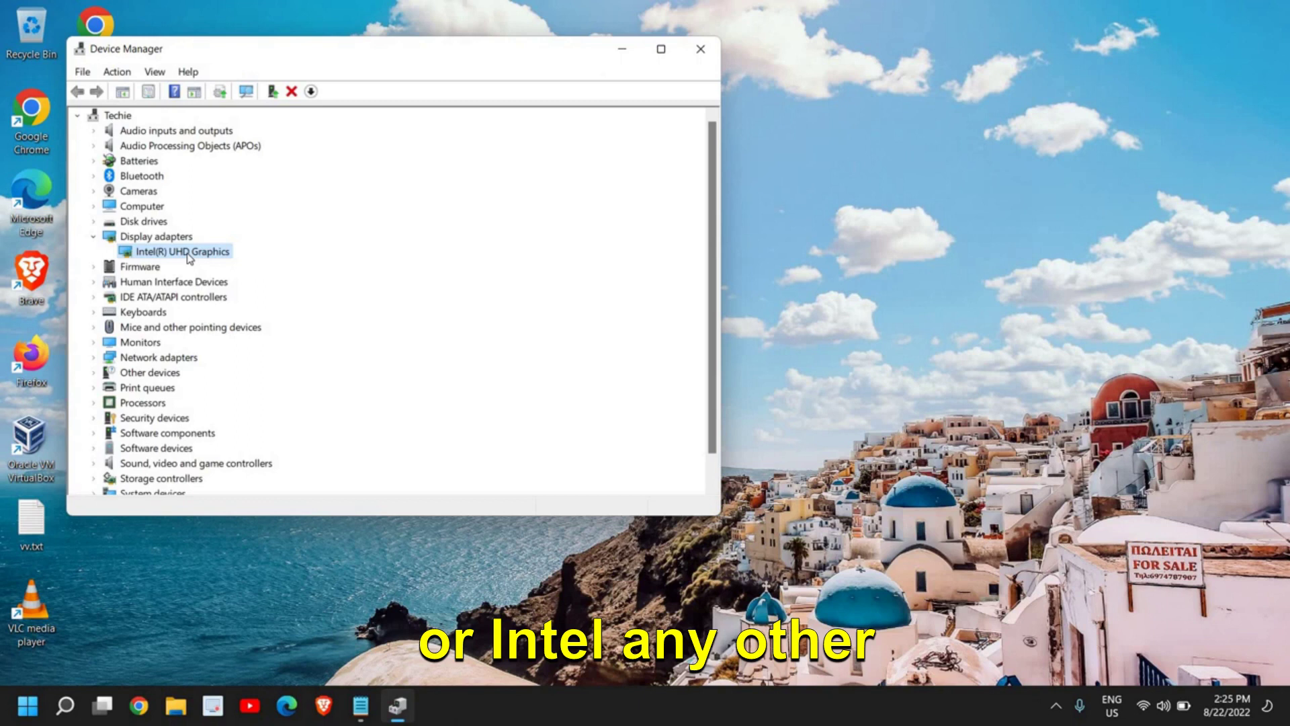
{"action": "right_click", "coordinate": [188, 256]}
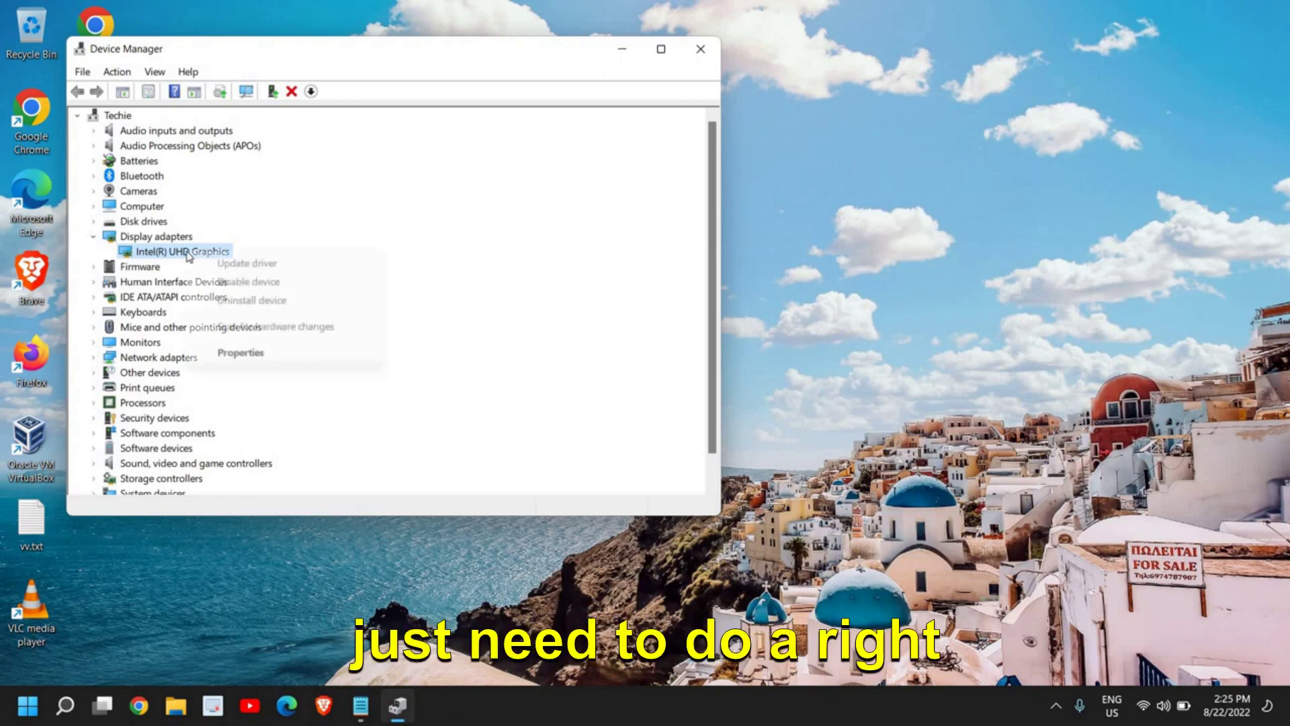
{"action": "left_click", "coordinate": [238, 264]}
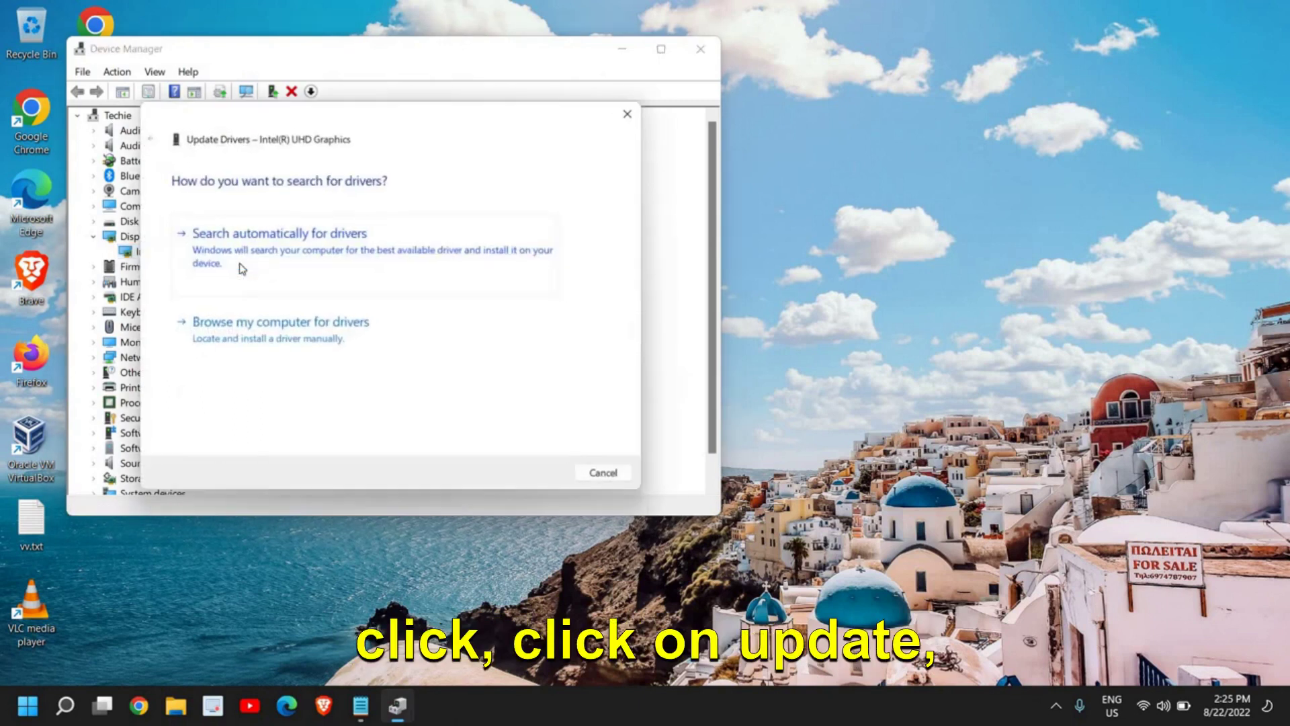
{"action": "left_click", "coordinate": [325, 265]}
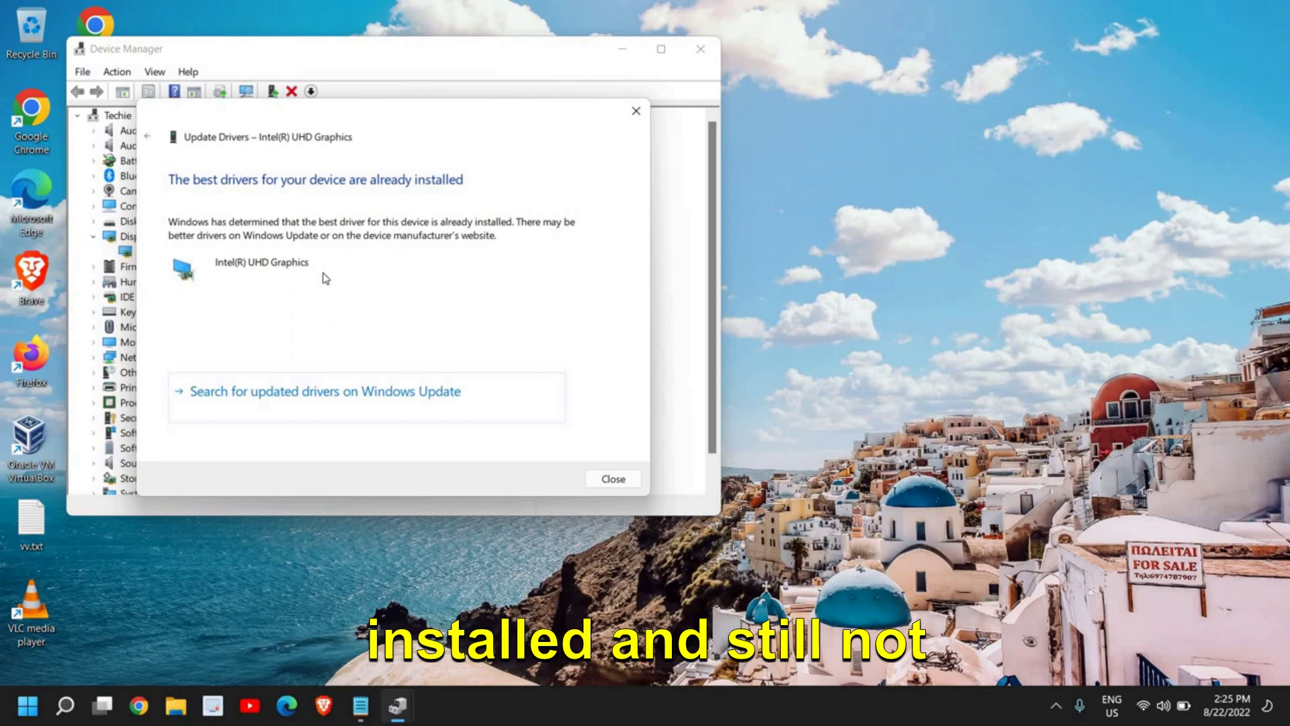
{"action": "left_click", "coordinate": [613, 481]}
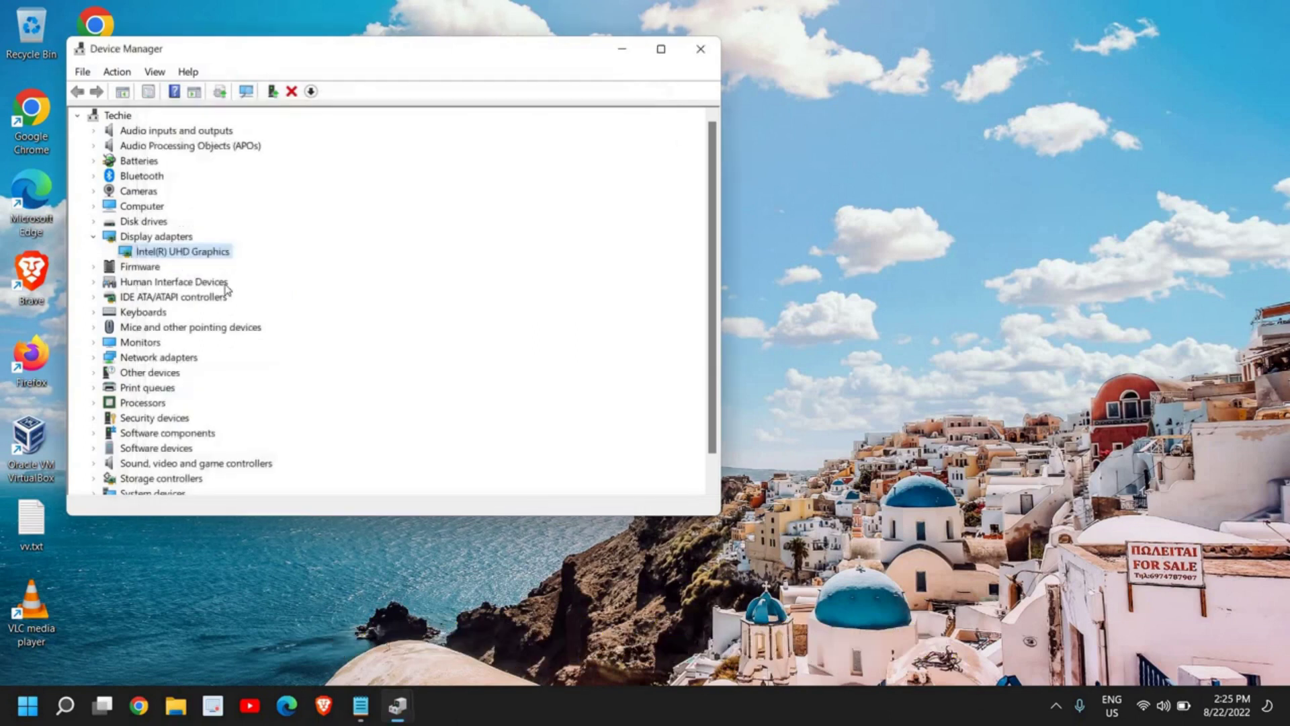
{"action": "right_click", "coordinate": [179, 253]}
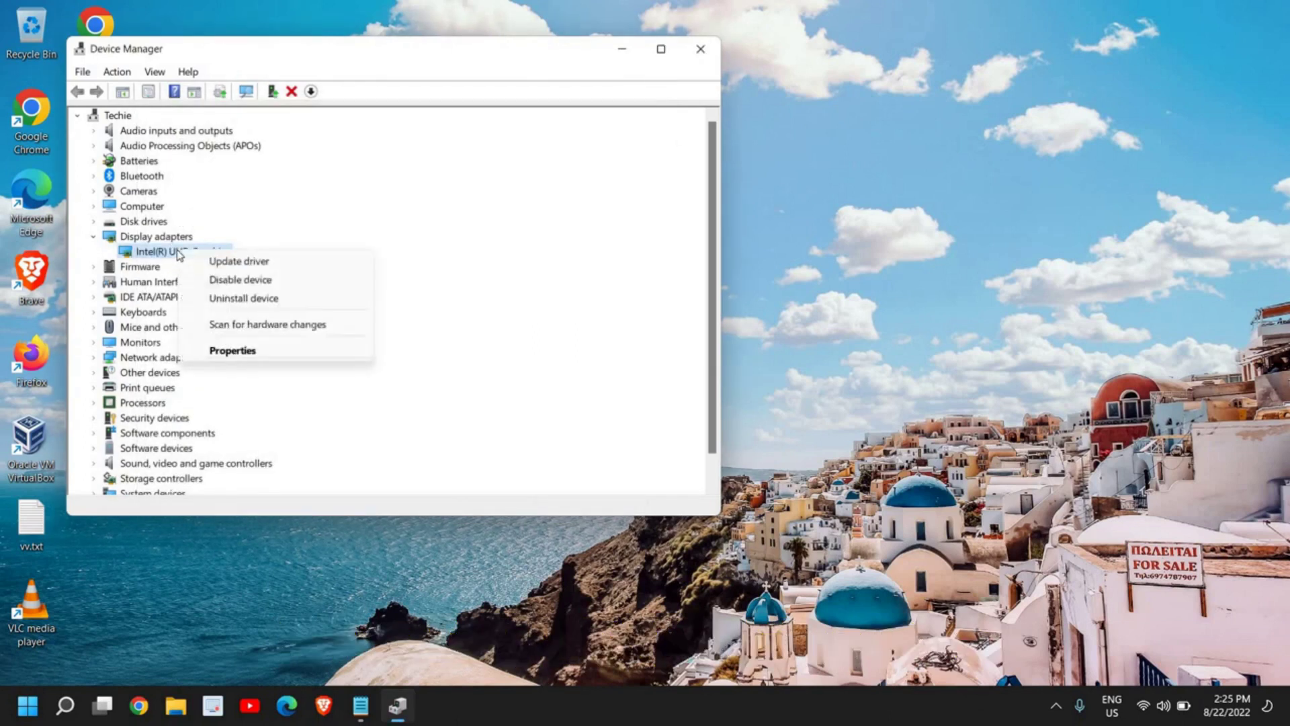
{"action": "left_click", "coordinate": [220, 264]}
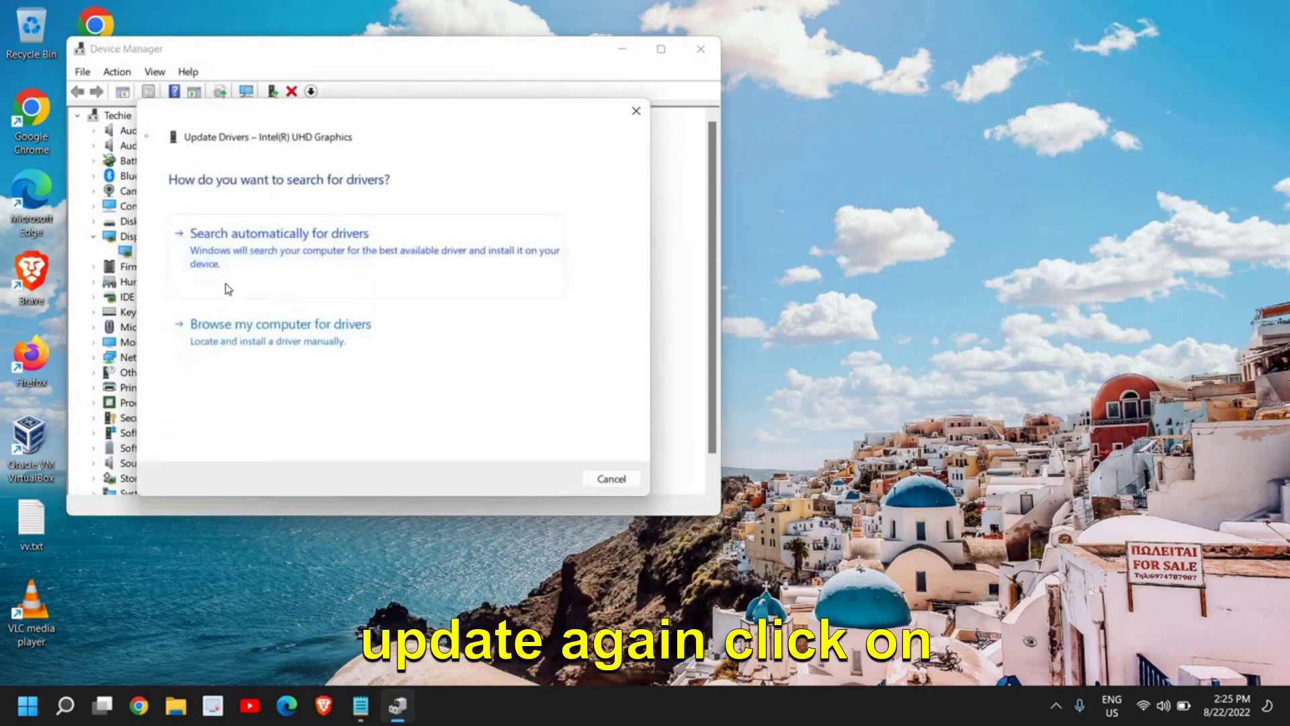
{"action": "left_click", "coordinate": [273, 329]}
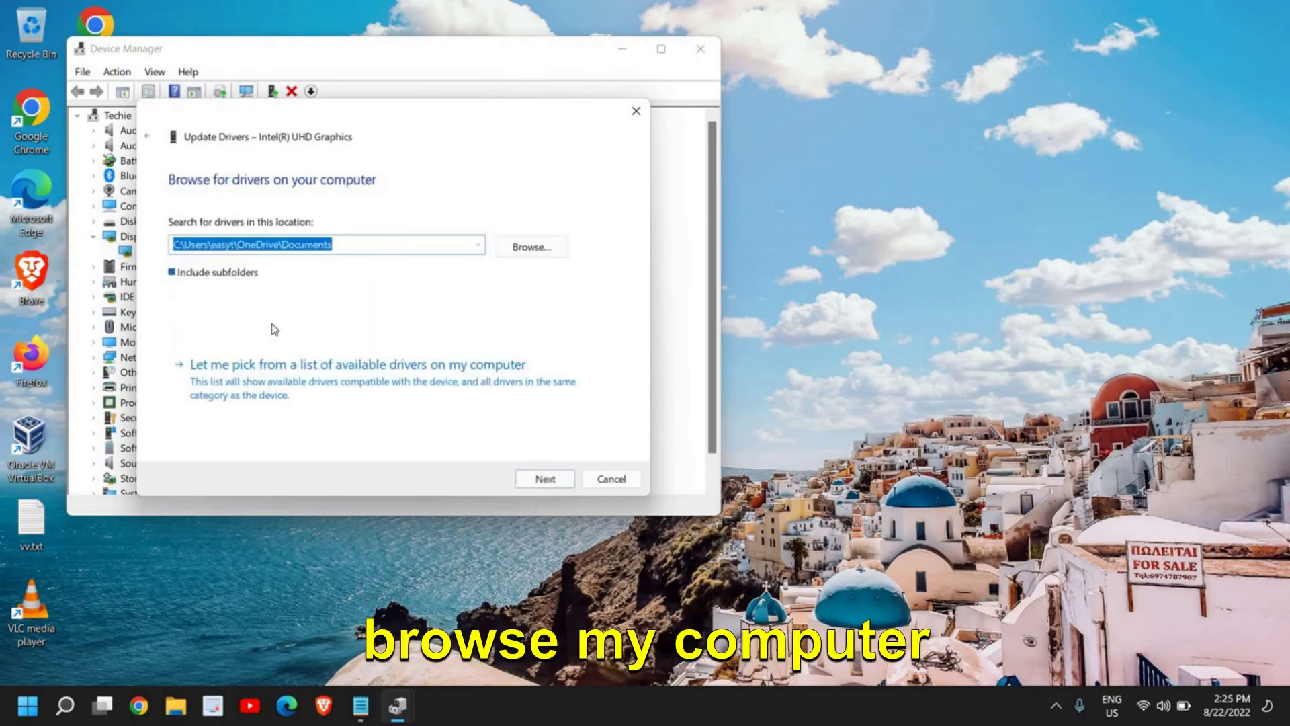
{"action": "left_click", "coordinate": [257, 395]}
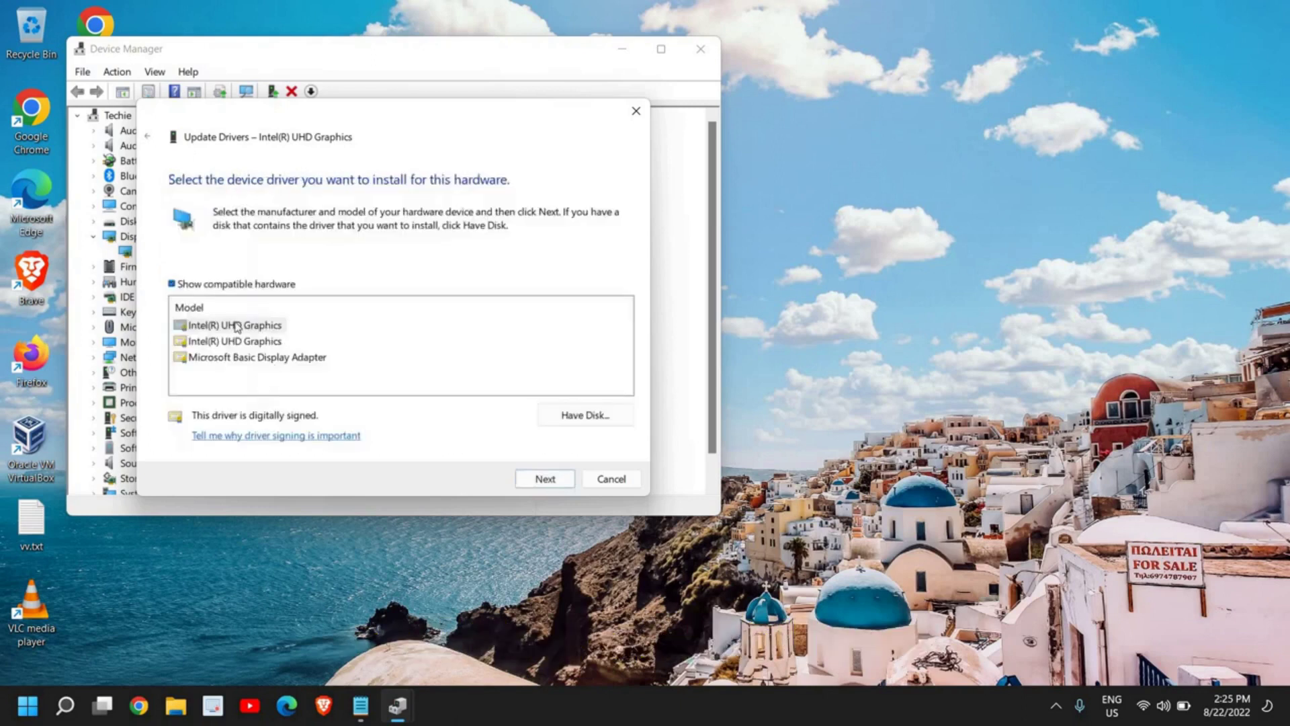
{"action": "left_click", "coordinate": [237, 326]}
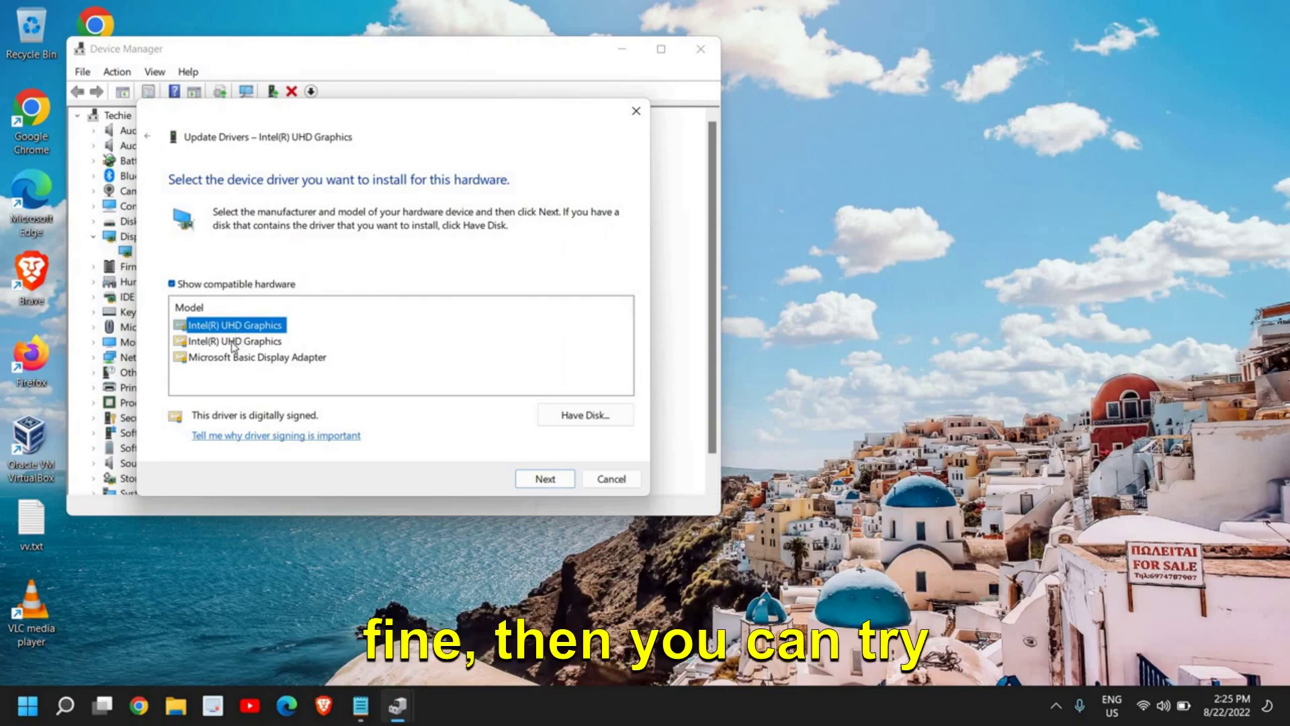
{"action": "left_click", "coordinate": [211, 346]}
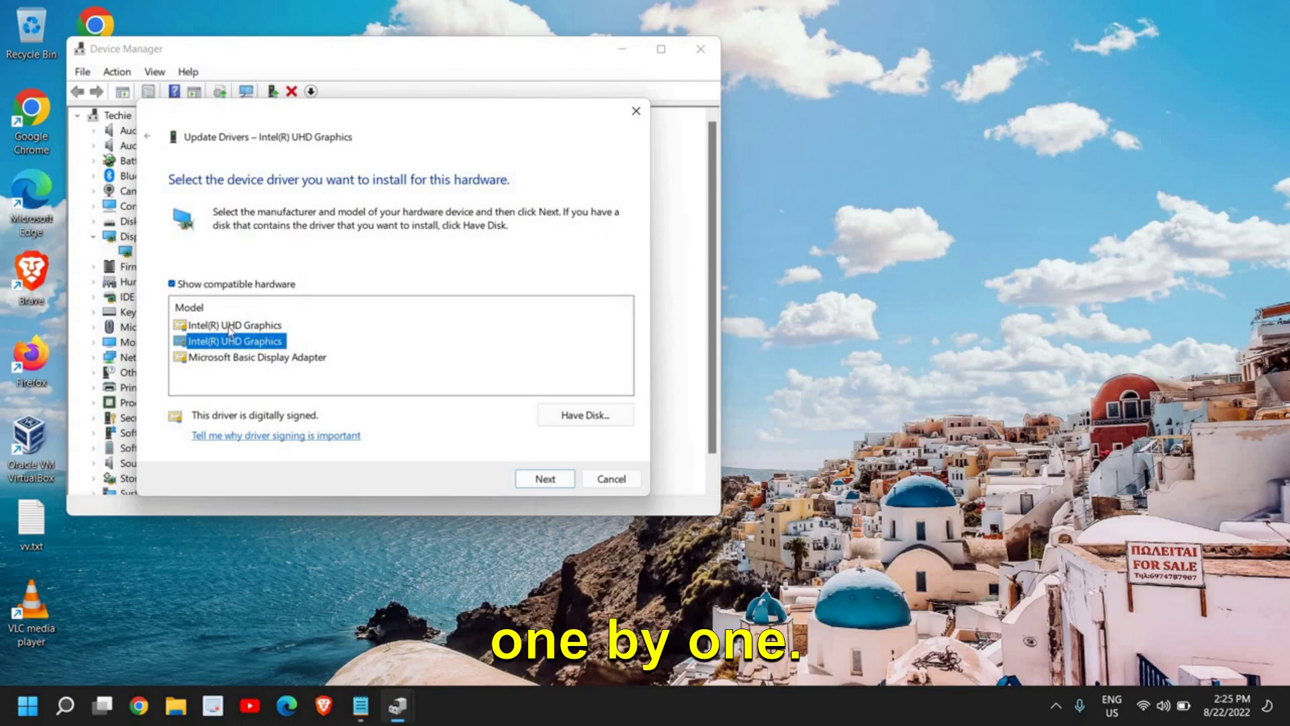
{"action": "left_click", "coordinate": [231, 327]}
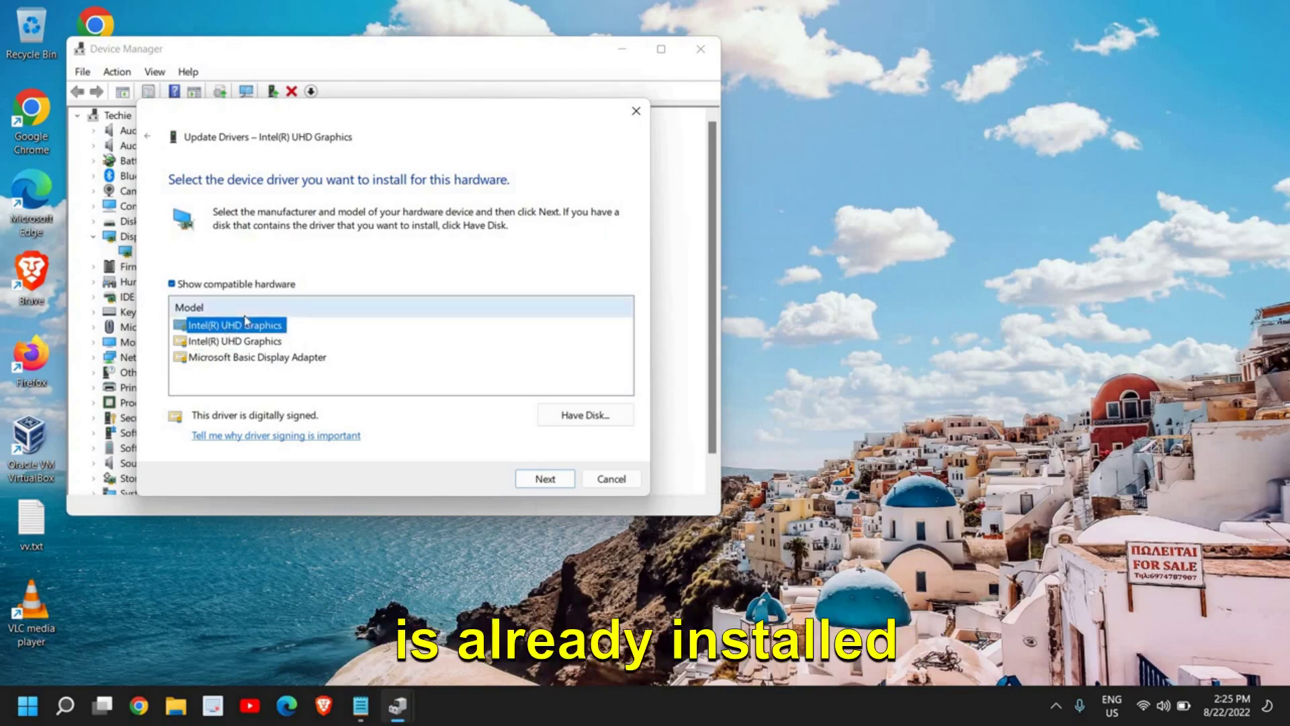
{"action": "left_click", "coordinate": [249, 343]}
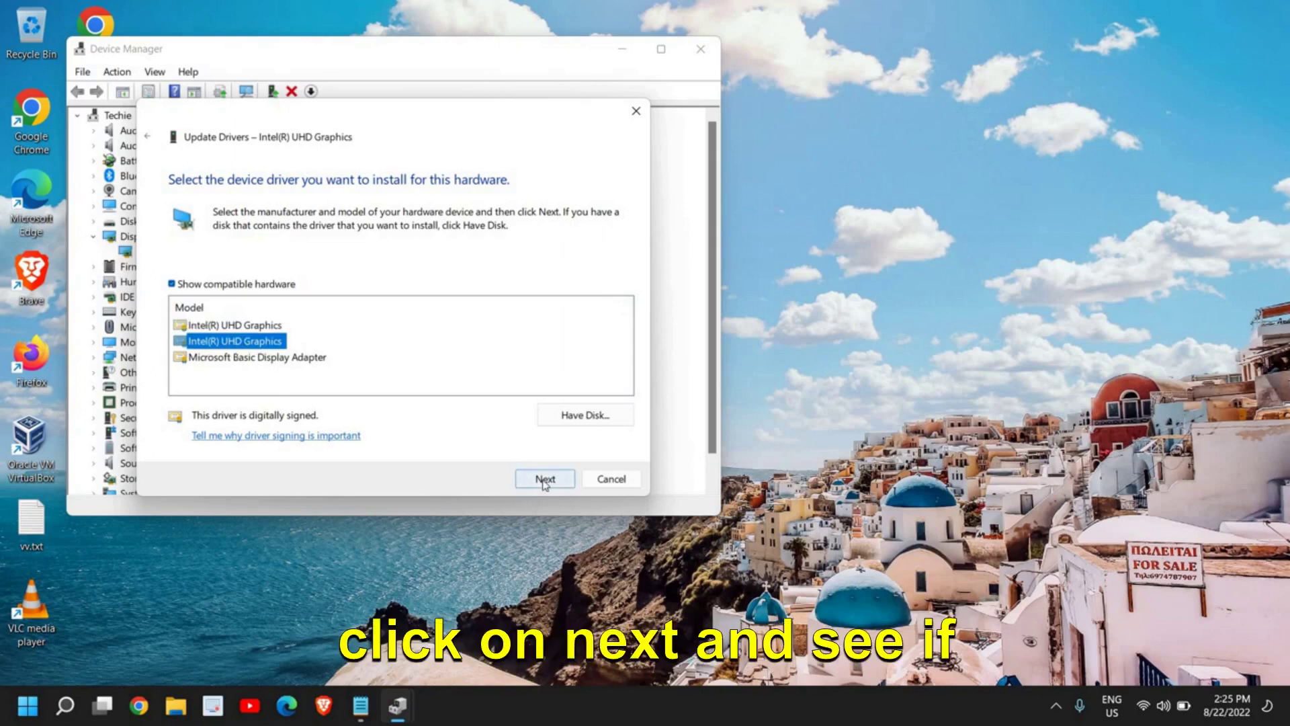
{"action": "left_click", "coordinate": [608, 480]}
{"action": "right_click", "coordinate": [167, 255]}
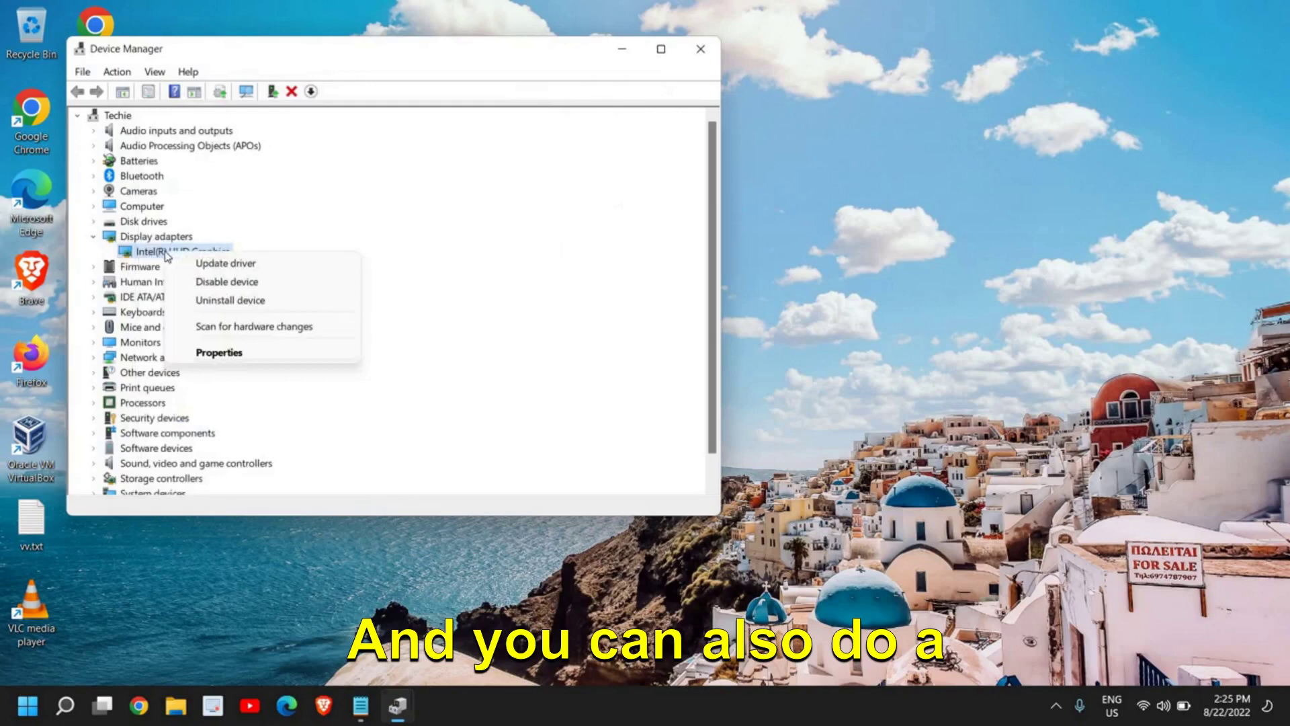
{"action": "left_click", "coordinate": [219, 353]}
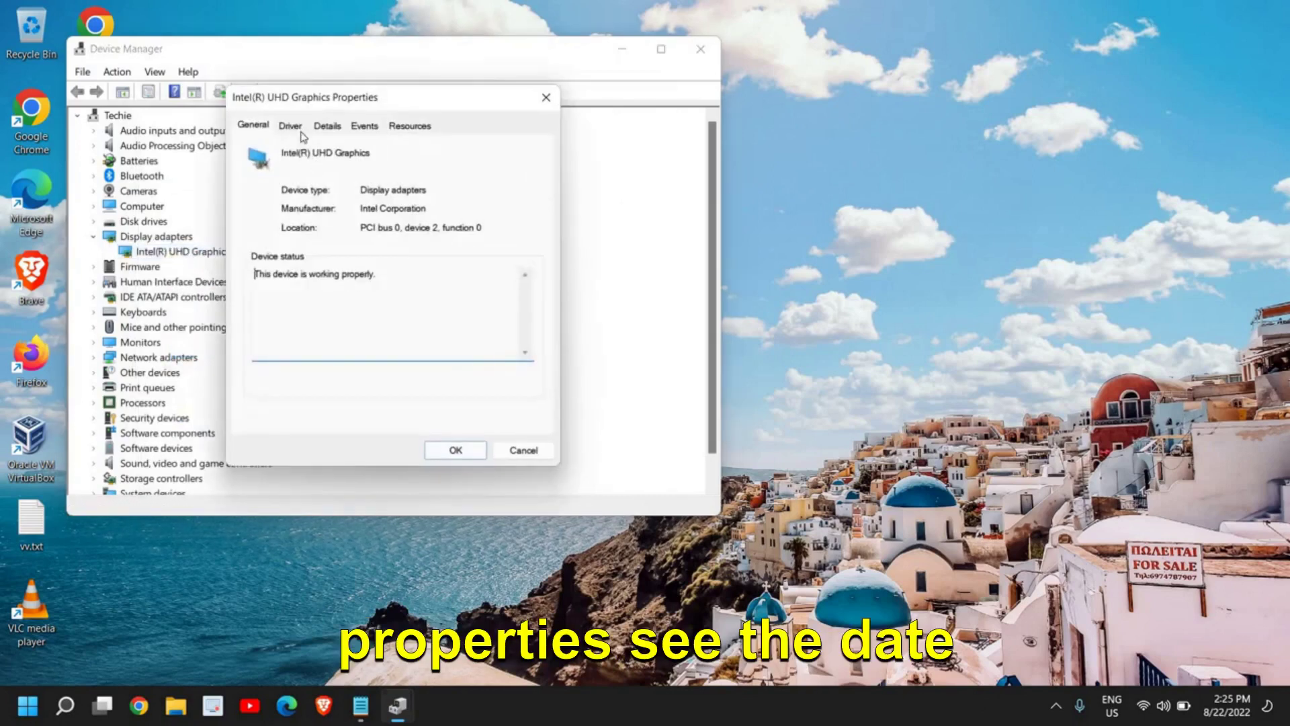
{"action": "left_click", "coordinate": [290, 127]}
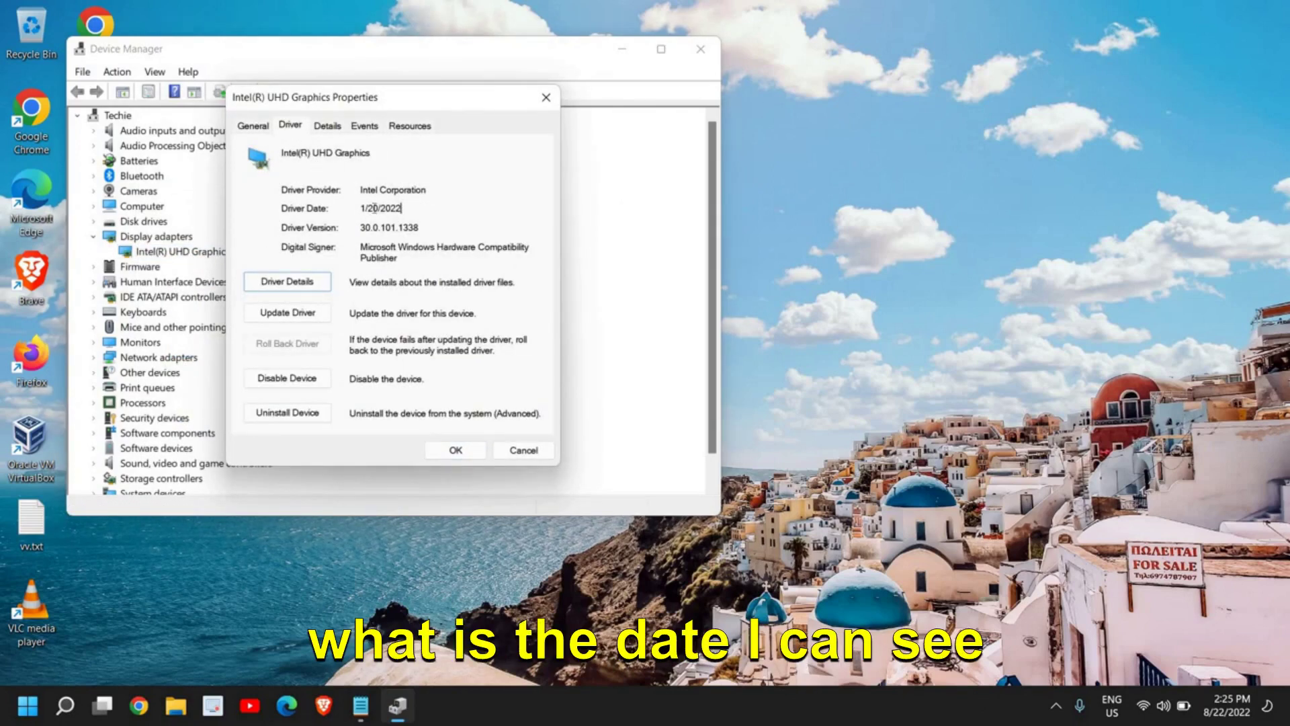
{"action": "left_click_drag", "start_coordinate": [403, 207], "coordinate": [361, 212]}
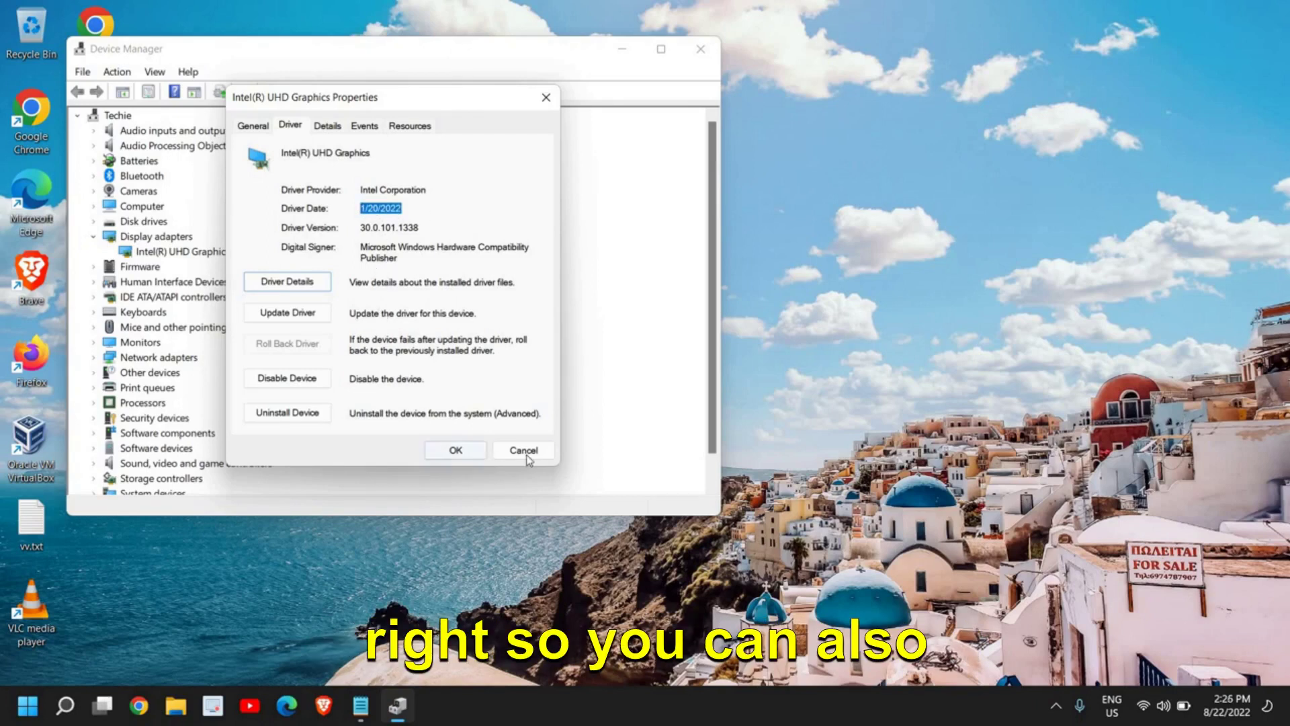
{"action": "key", "text": "Escape"}
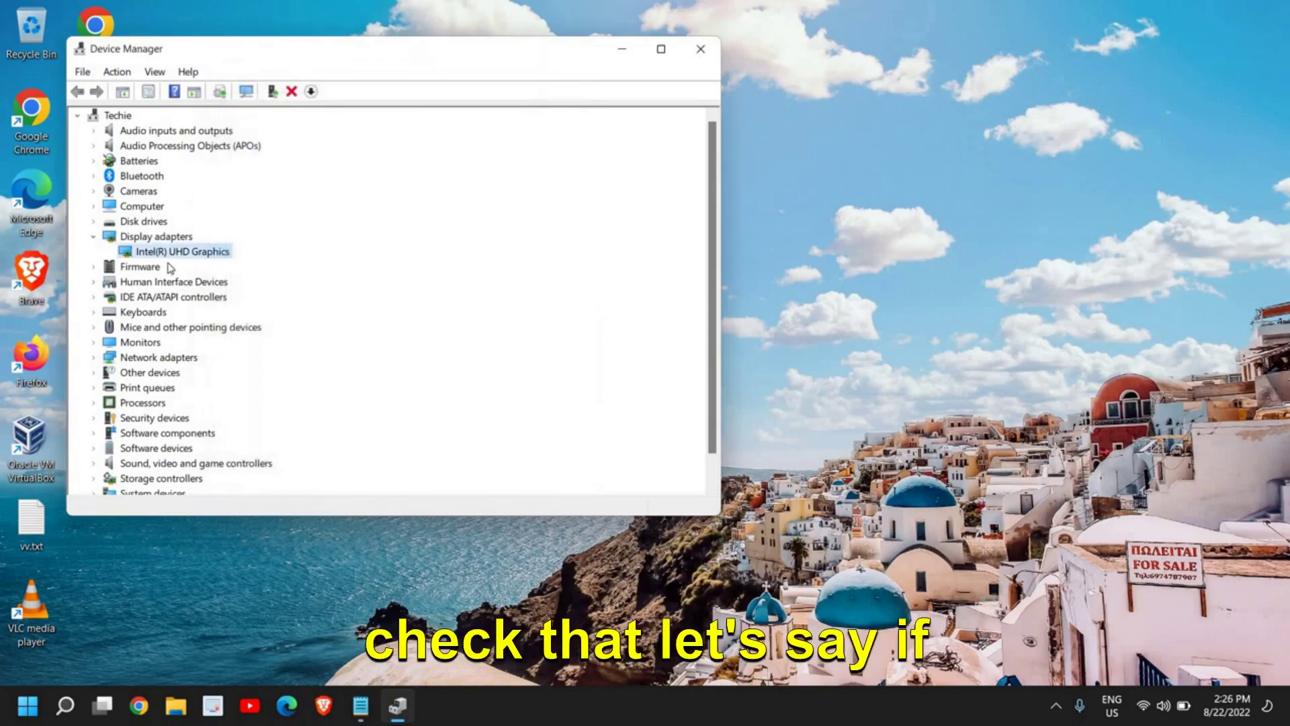
{"action": "double_click", "coordinate": [157, 252]}
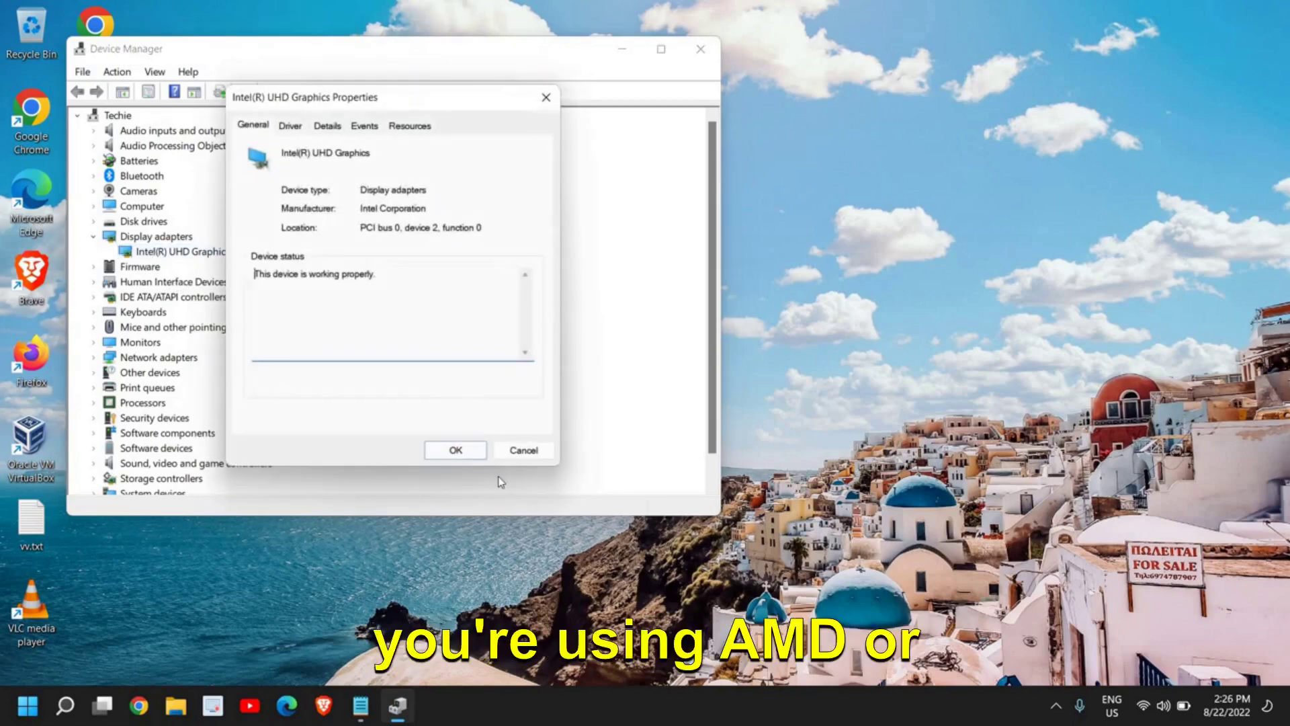
{"action": "left_click", "coordinate": [523, 451]}
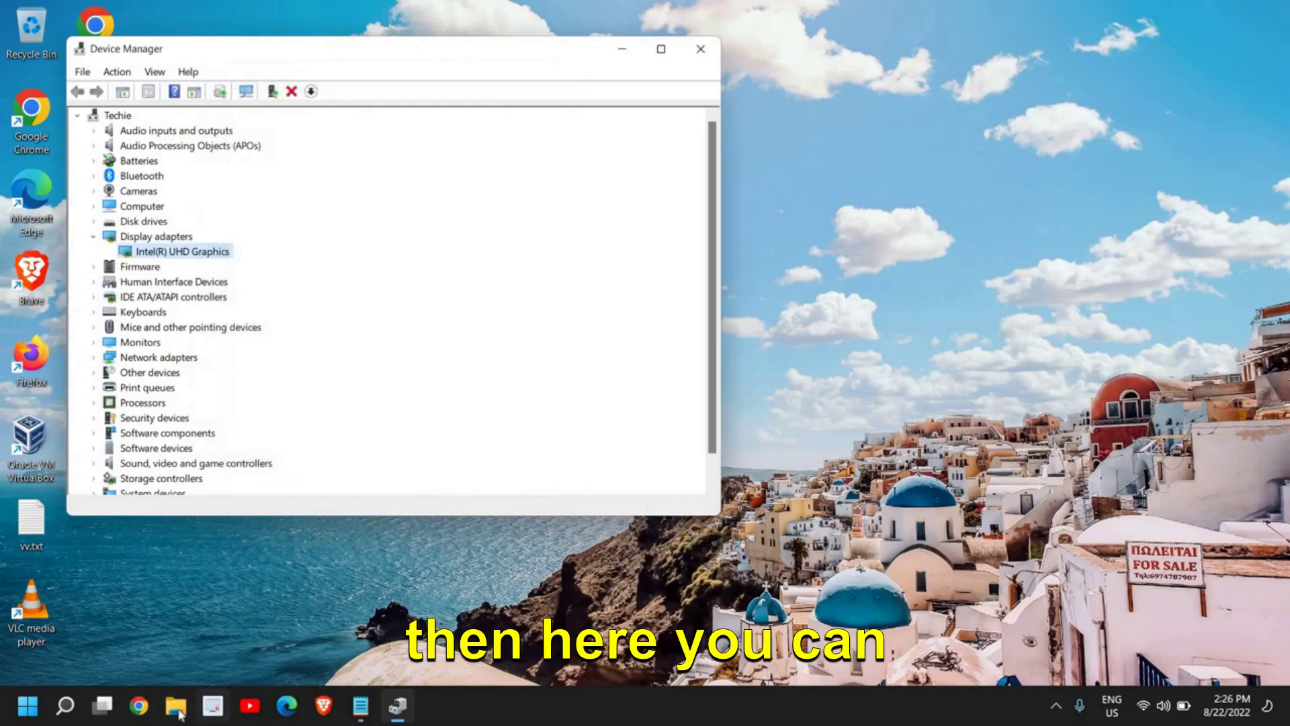
Step: Start a new Chrome window and glance back at the graphics adapter in Device Manager
{"action": "left_click", "coordinate": [140, 707]}
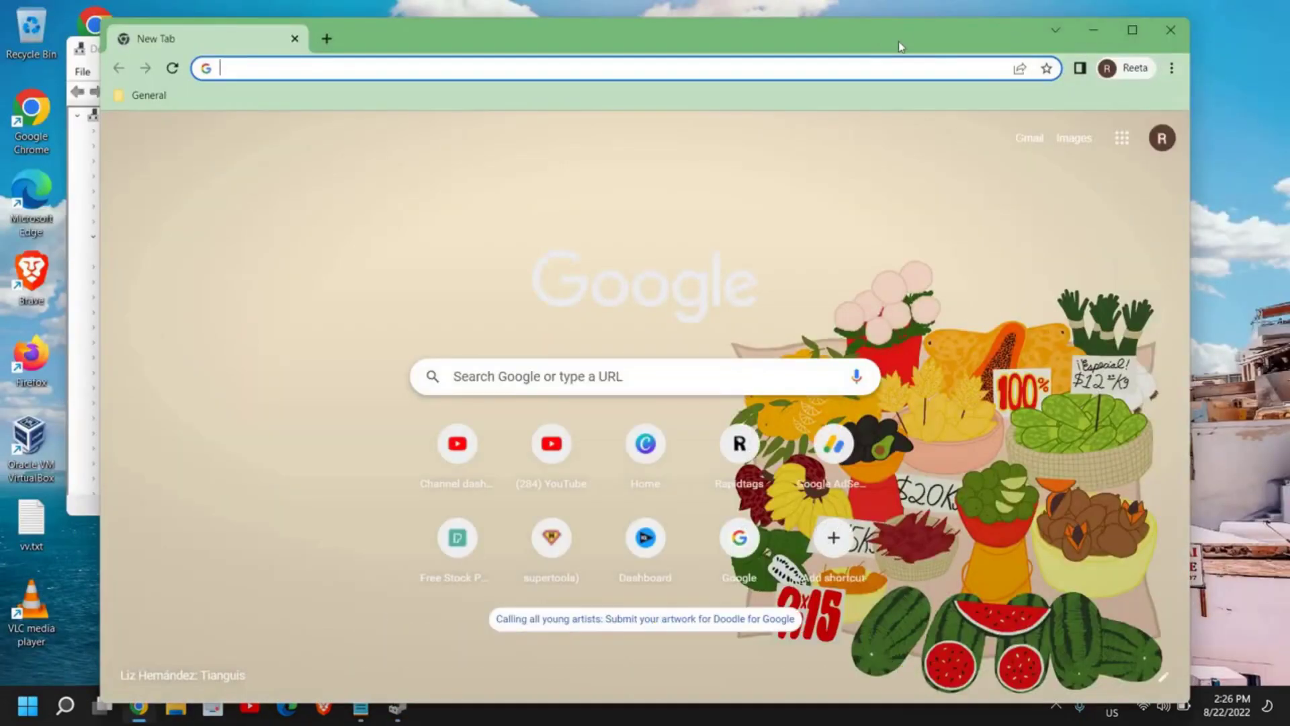
{"action": "left_click_drag", "start_coordinate": [898, 42], "coordinate": [1075, 50]}
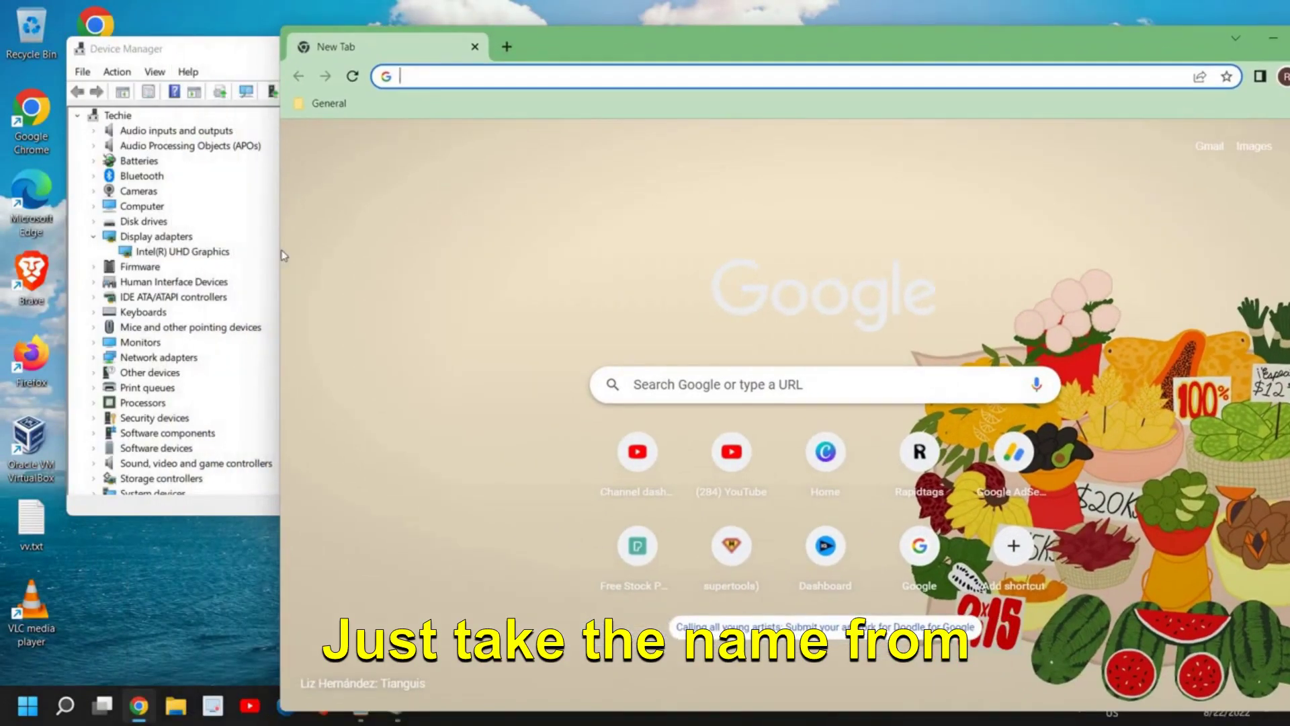
{"action": "left_click", "coordinate": [173, 252]}
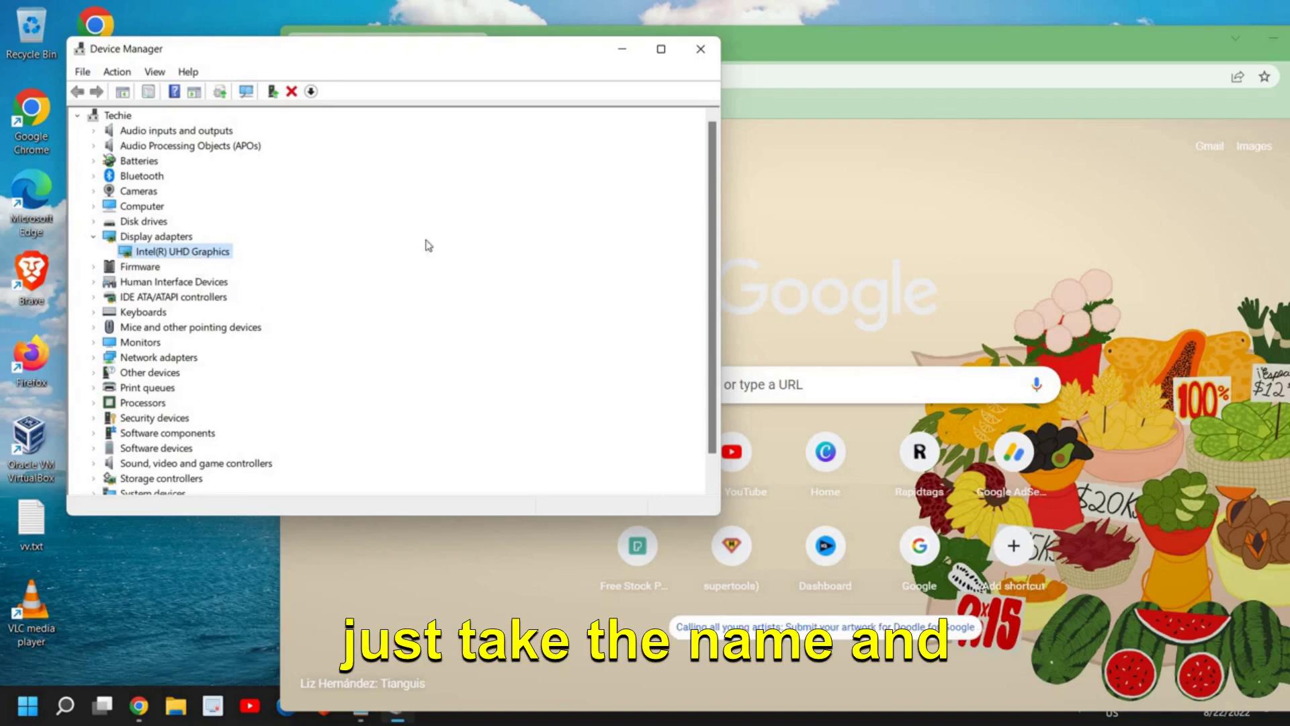
{"action": "left_click", "coordinate": [806, 209]}
Step: Search 'nvidia', go to nvidia.com and its Drivers download section
{"action": "left_click", "coordinate": [539, 77]}
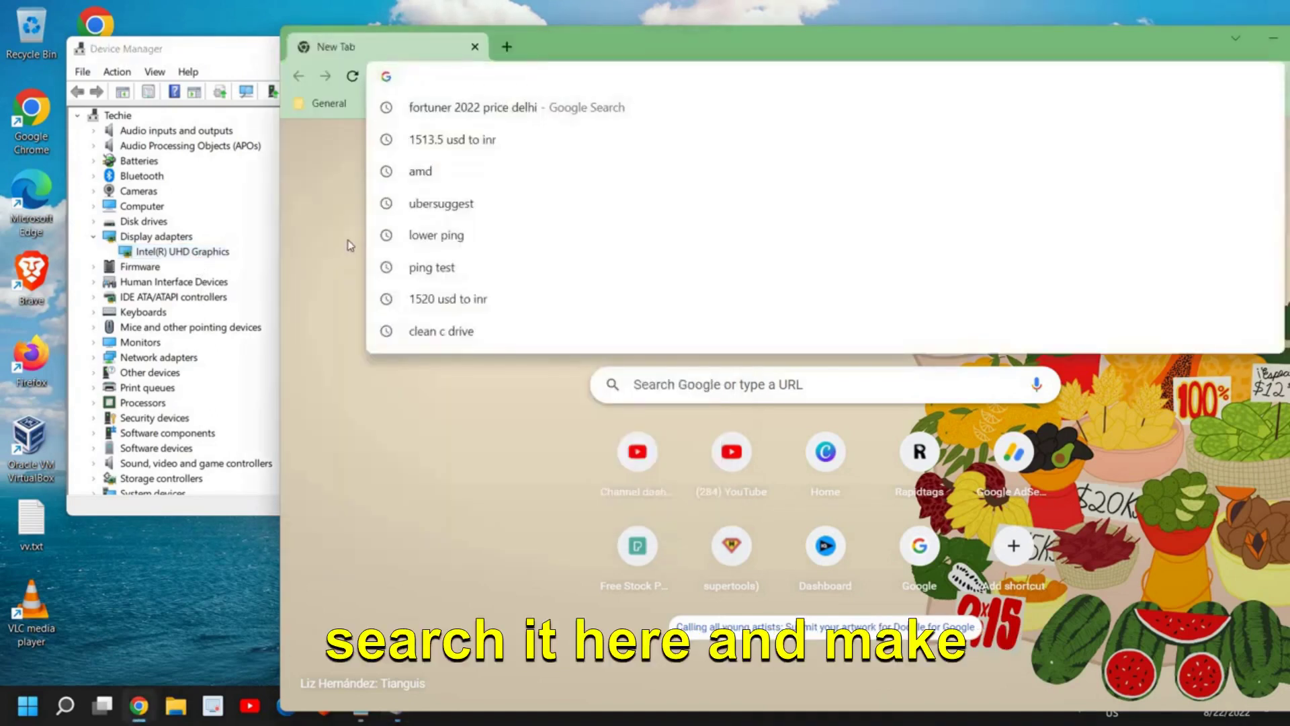
{"action": "type", "text": "nvi"}
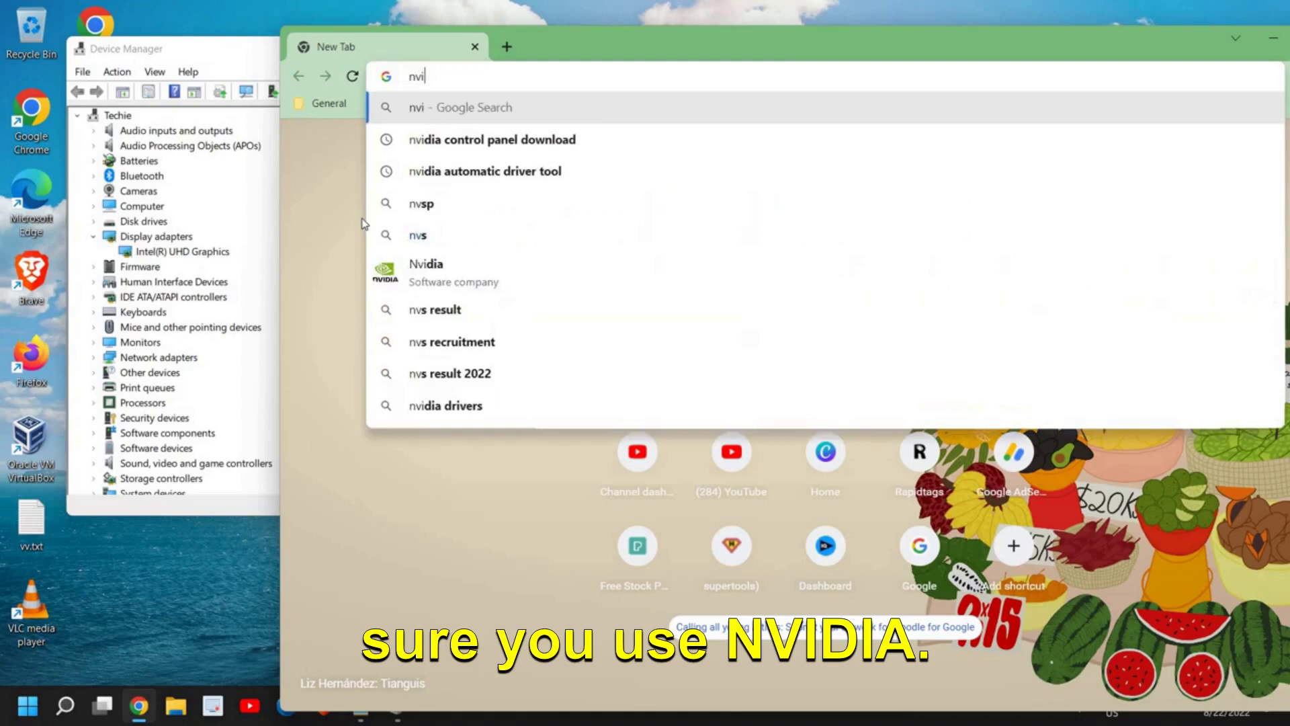
{"action": "type", "text": "dia"}
{"action": "key", "text": "Return"}
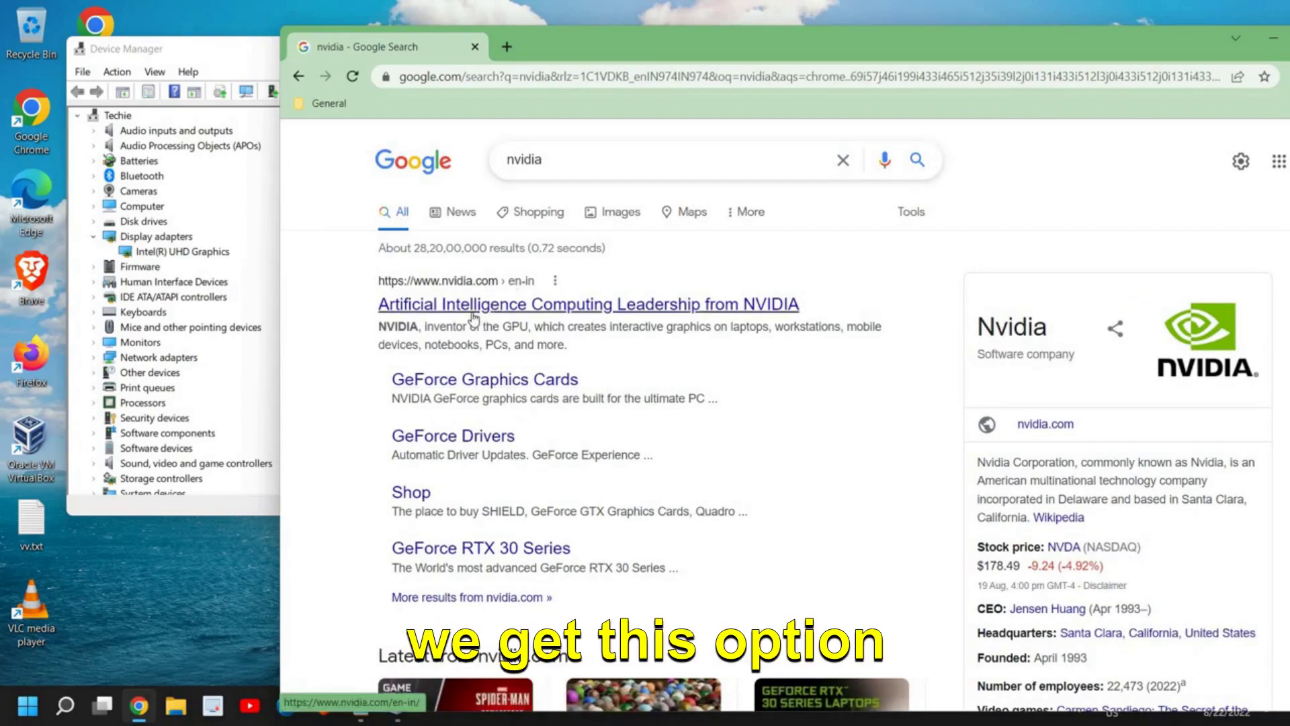
{"action": "left_click", "coordinate": [493, 311]}
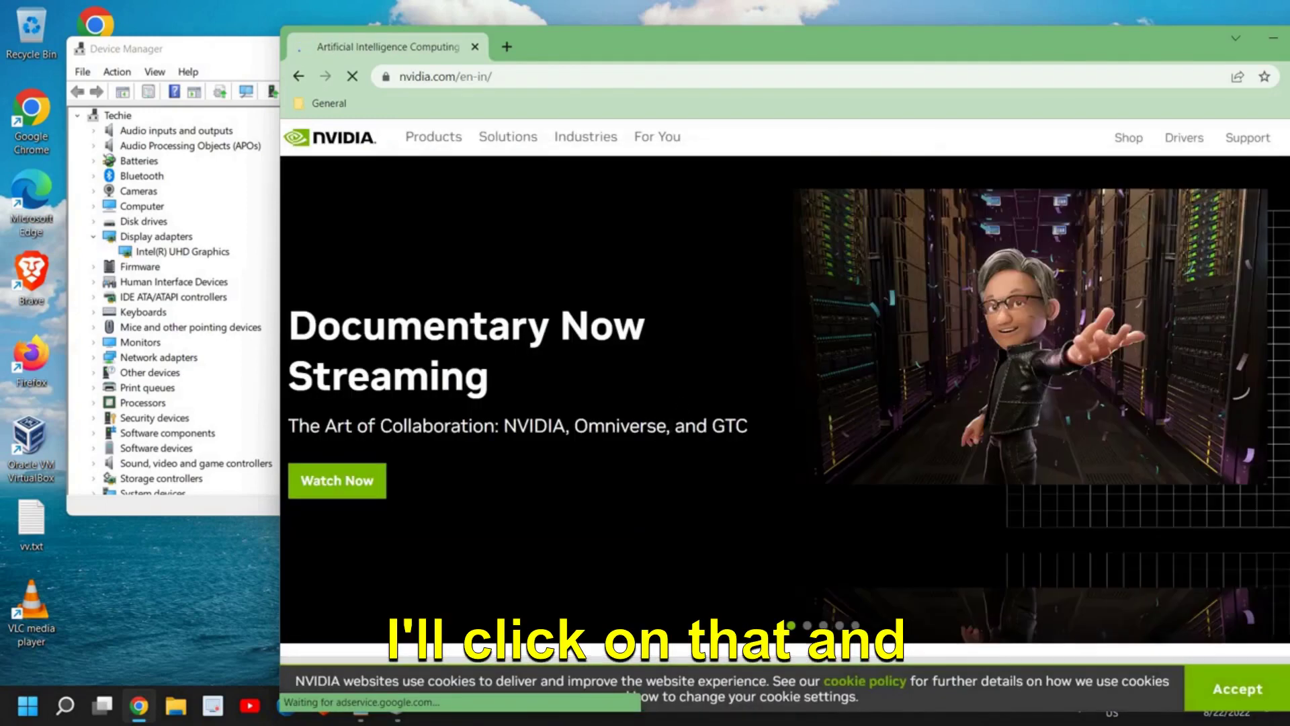
{"action": "left_click", "coordinate": [1184, 137]}
Step: Set the Product Type to NVIDIA RTX / Quadro on the driver page
{"action": "left_click", "coordinate": [799, 342]}
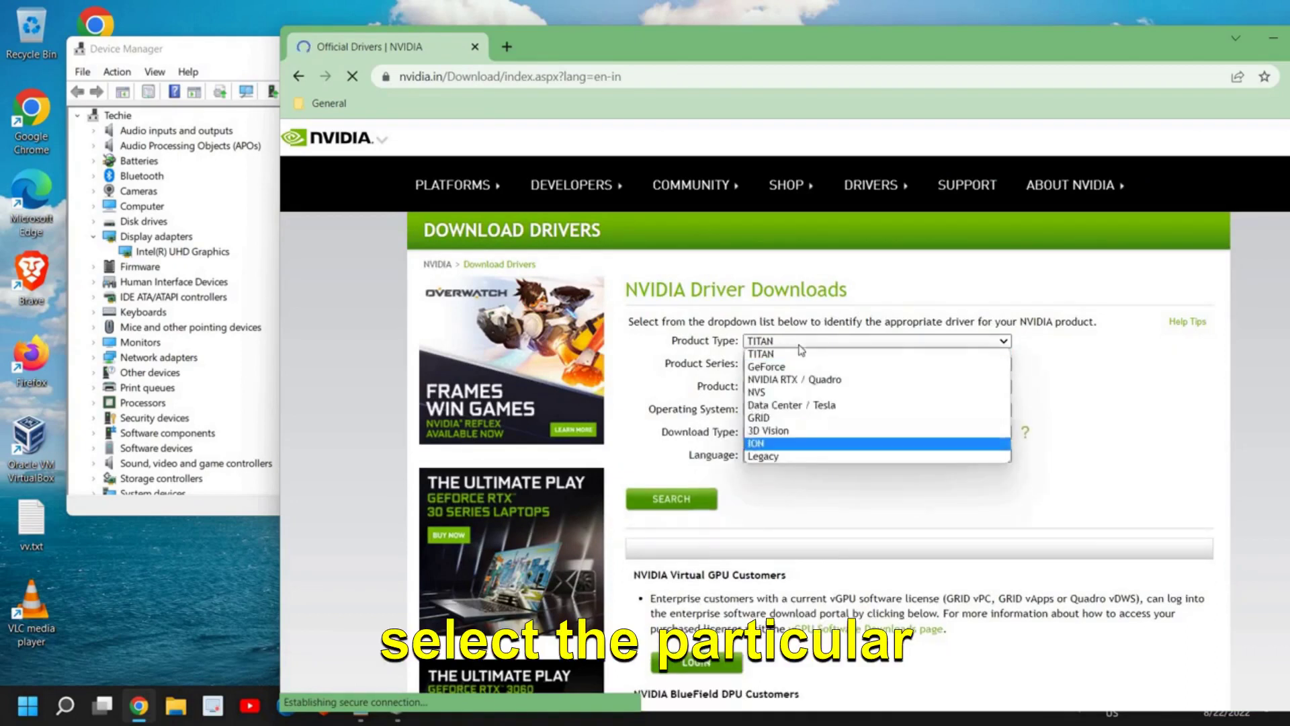
{"action": "left_click", "coordinate": [806, 380]}
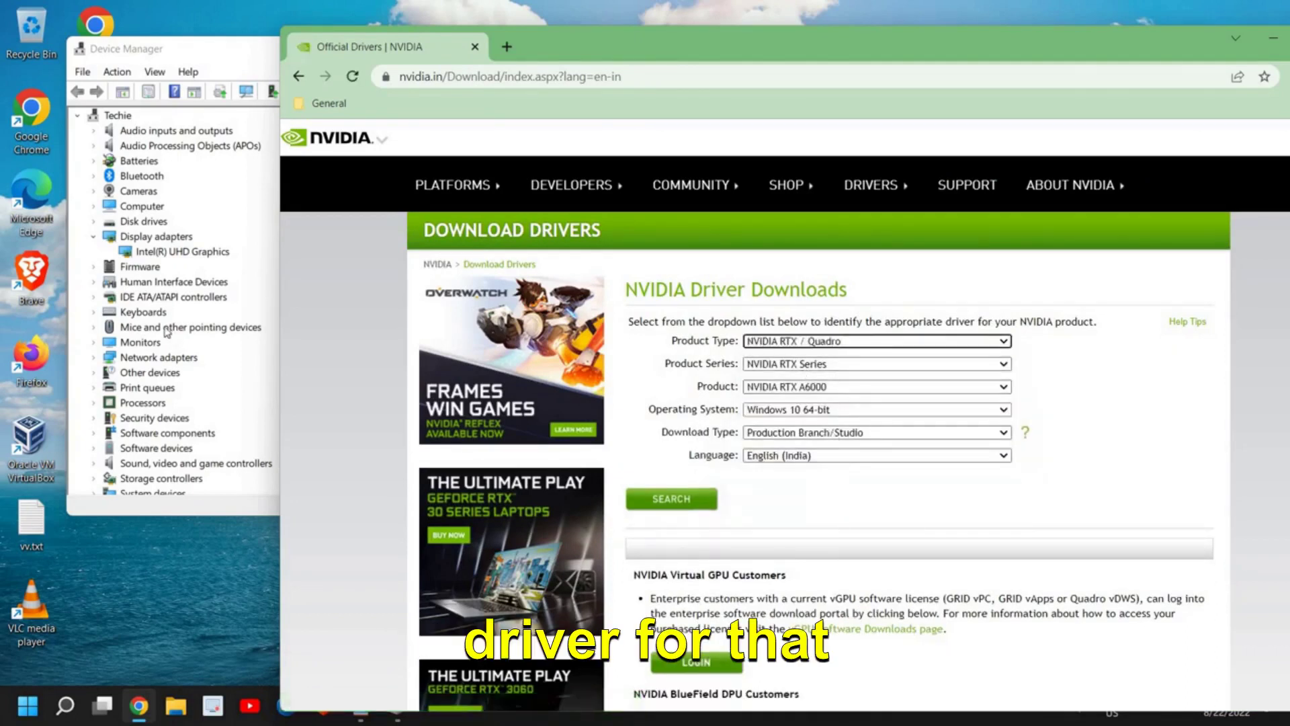
Step: Search 'amd auto detect', open AMD's Auto-Detect and Install Radeon page, then return to Device Manager
{"action": "left_click", "coordinate": [491, 78]}
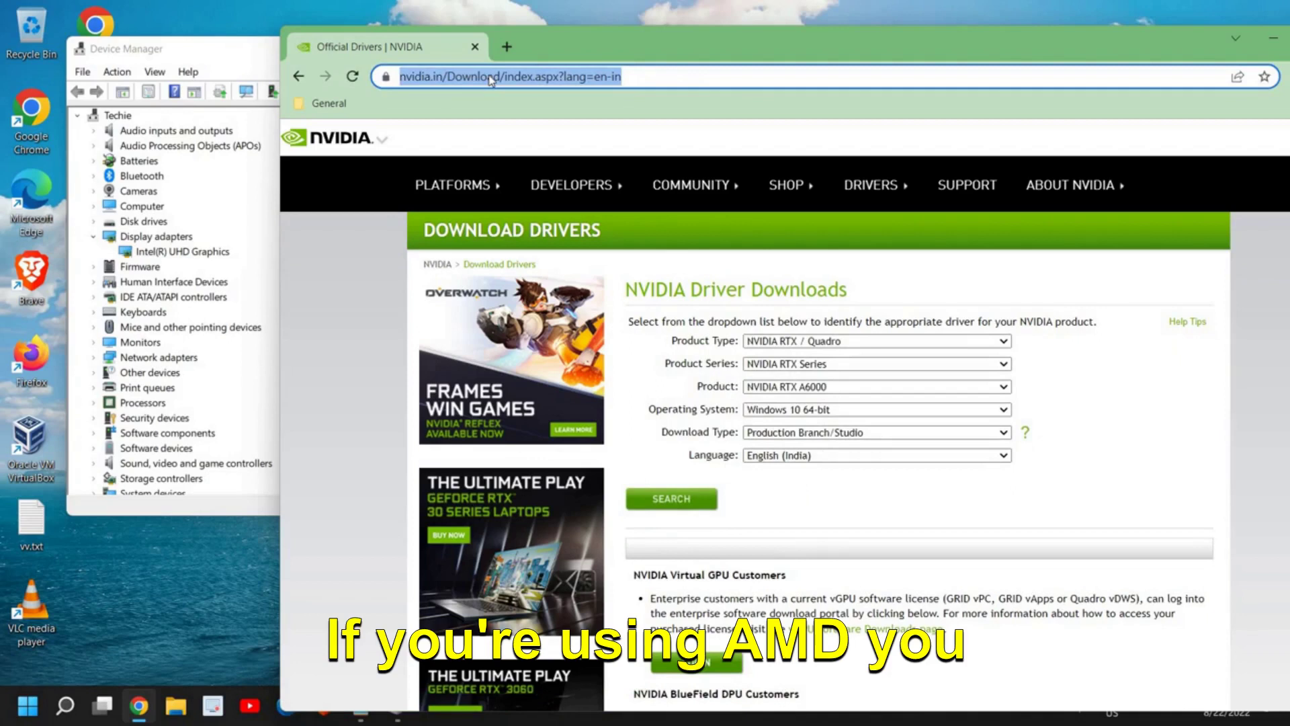
{"action": "type", "text": "amd "}
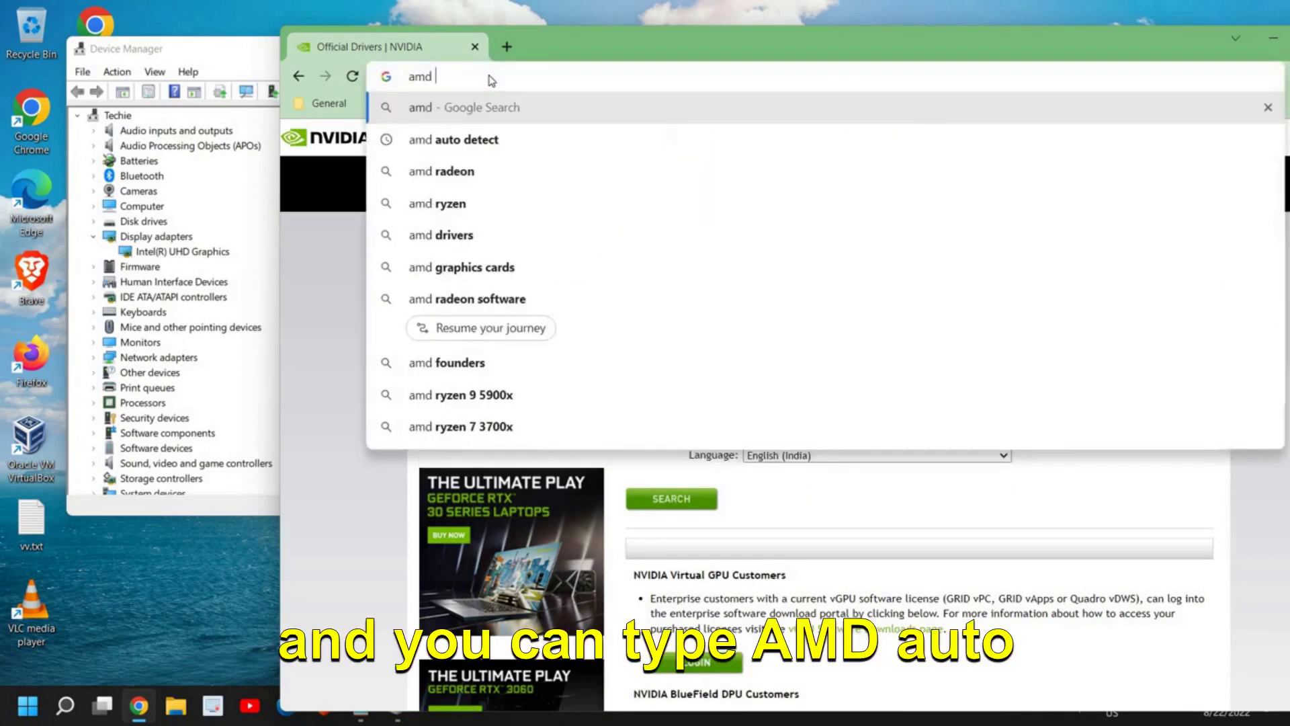
{"action": "type", "text": "auto detect"}
{"action": "key", "text": "Return"}
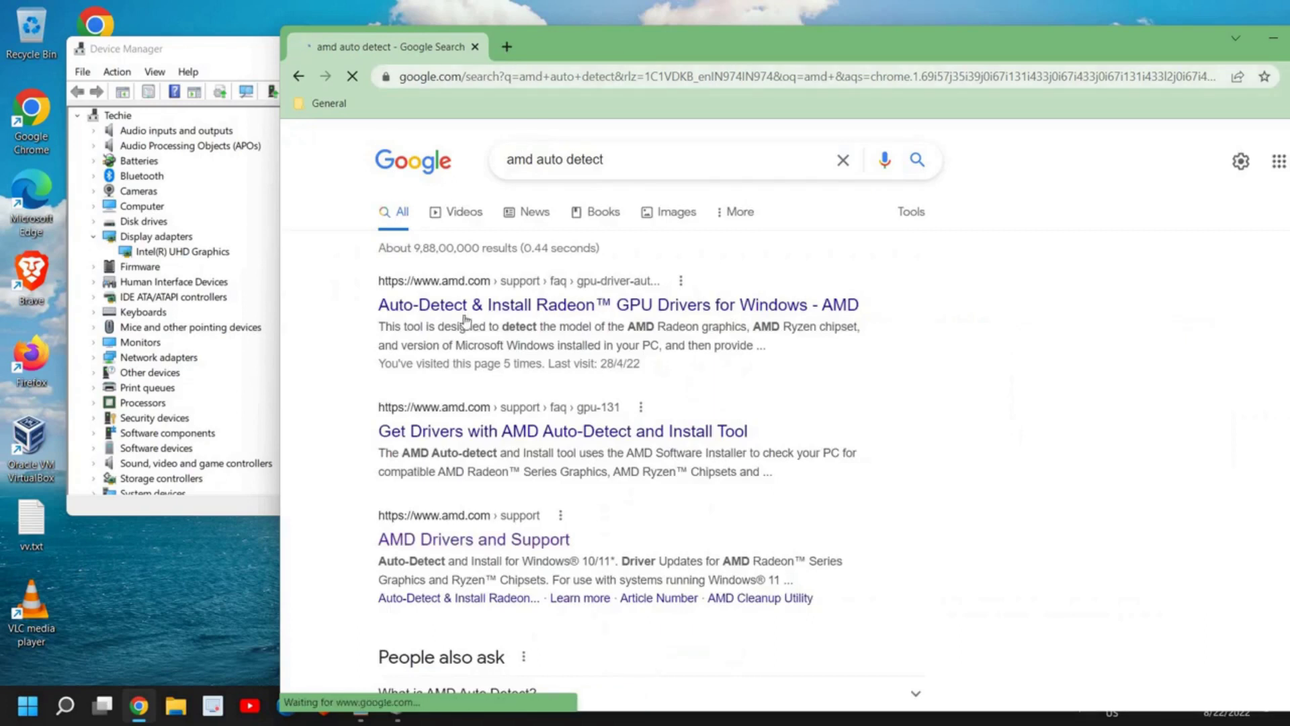
{"action": "left_click", "coordinate": [469, 316]}
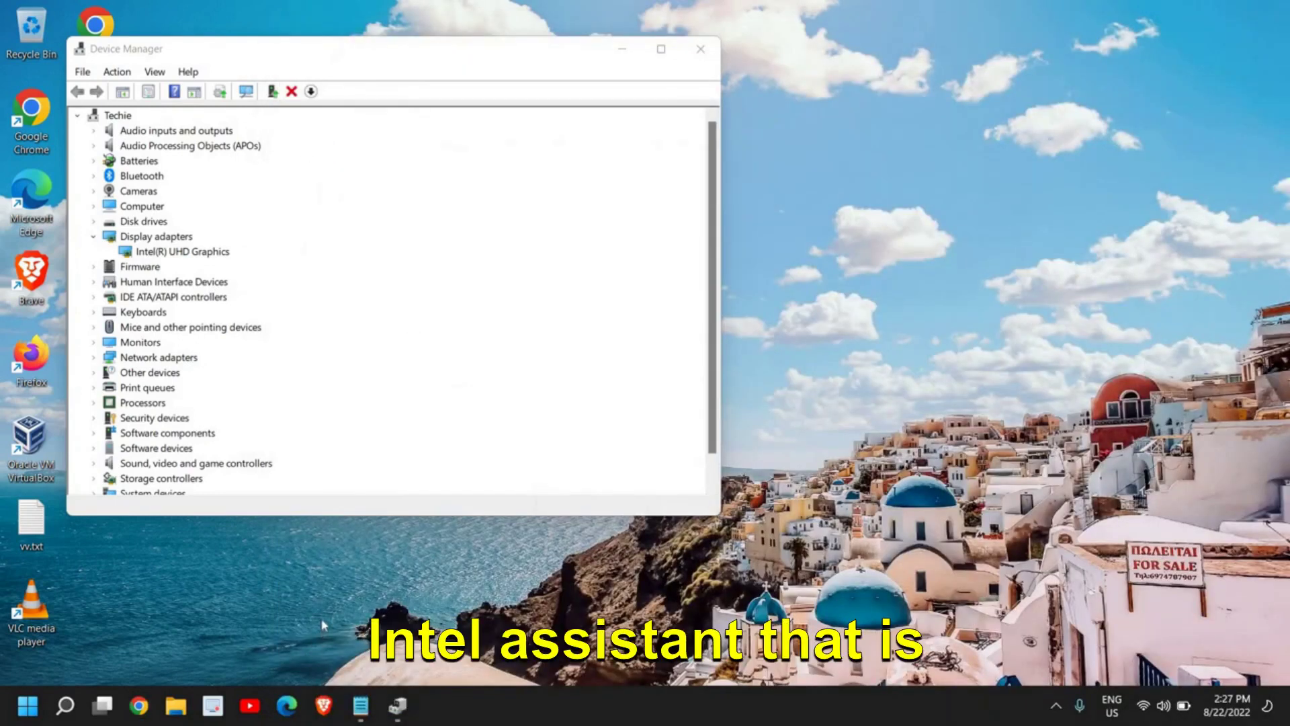
{"action": "left_click", "coordinate": [166, 254]}
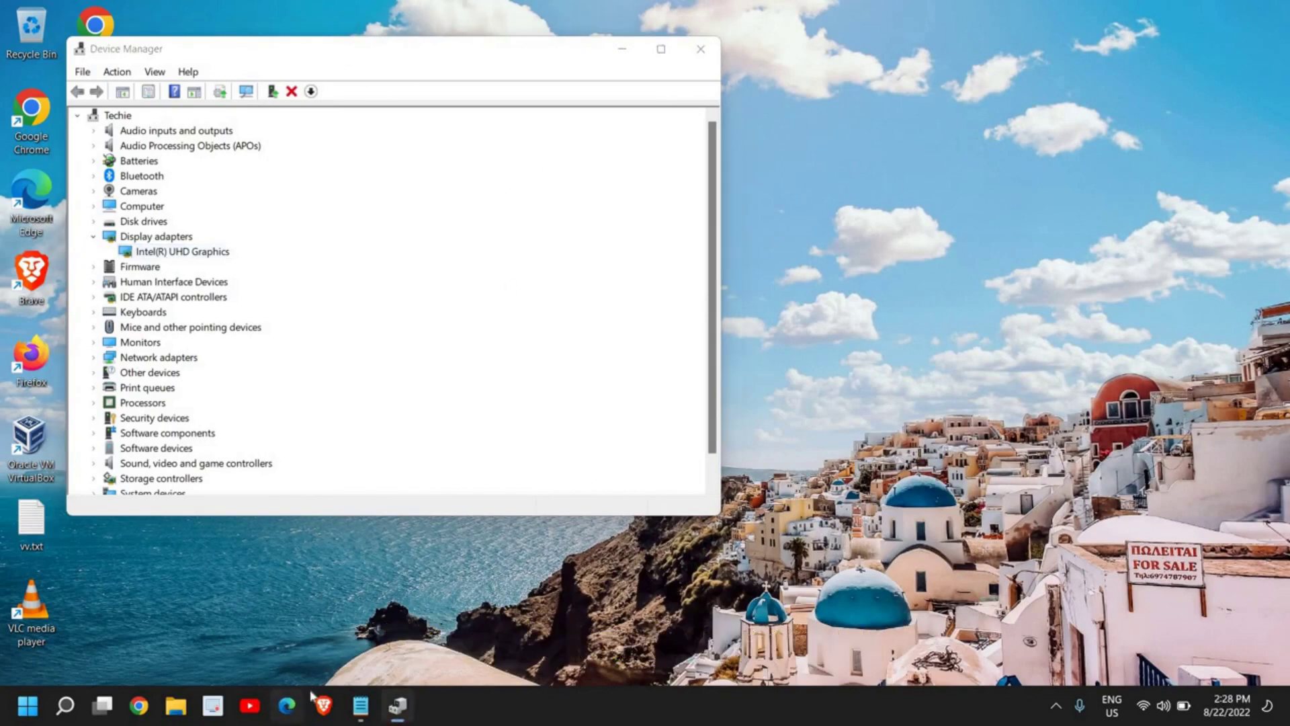
Step: In a new Edge window search 'intel auto detect' and open the Intel Driver & Support Assistant page
{"action": "left_click", "coordinate": [287, 706]}
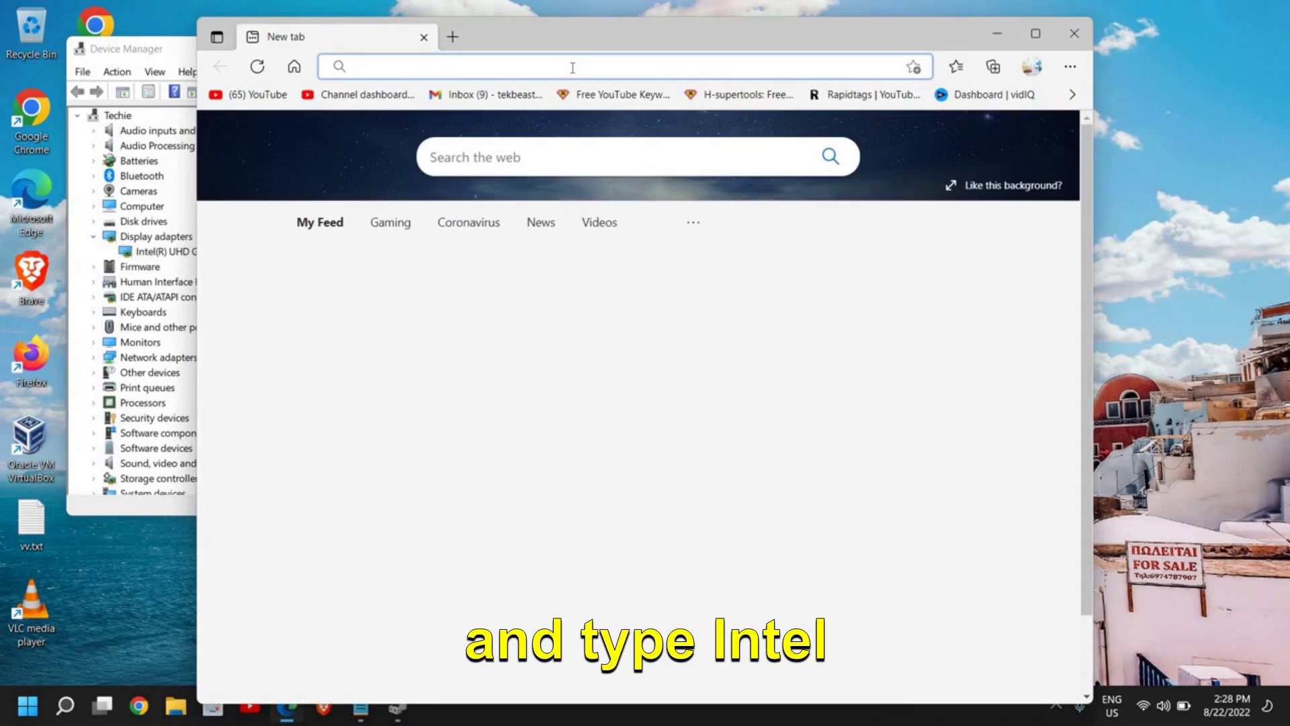
{"action": "type", "text": "intel aut"}
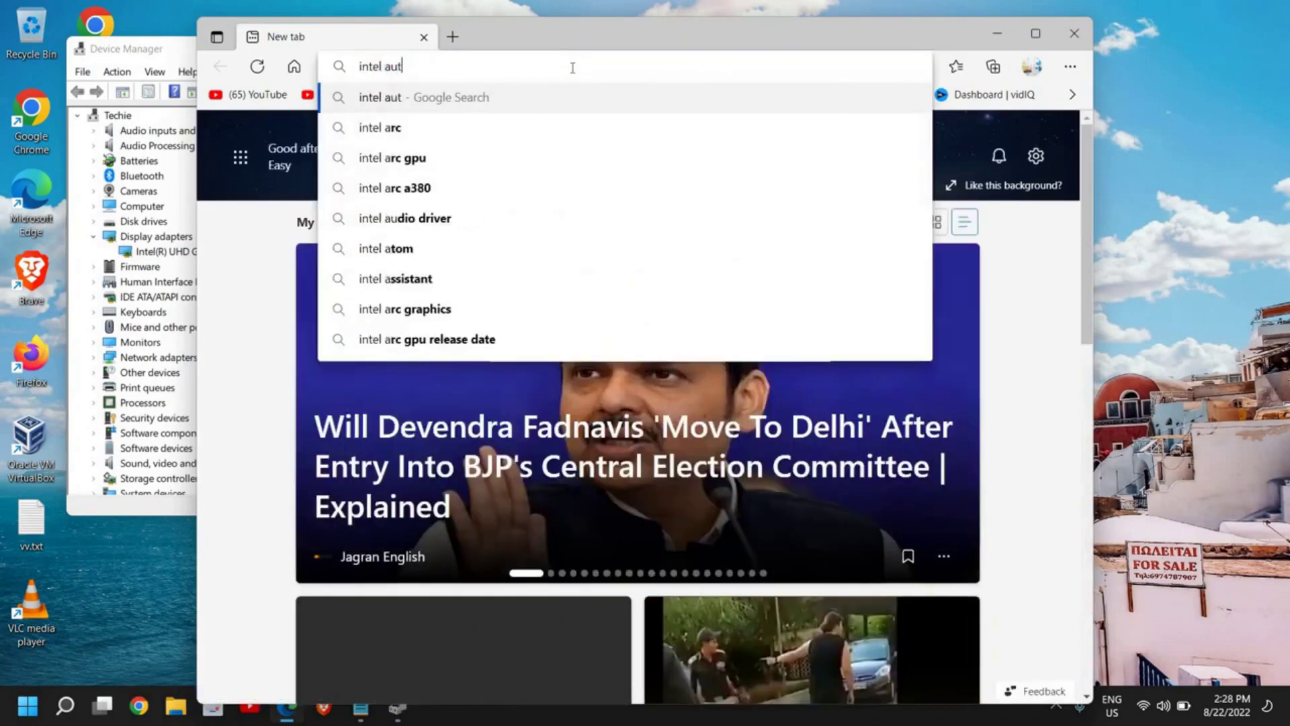
{"action": "type", "text": "o dete"}
{"action": "key", "text": "Return"}
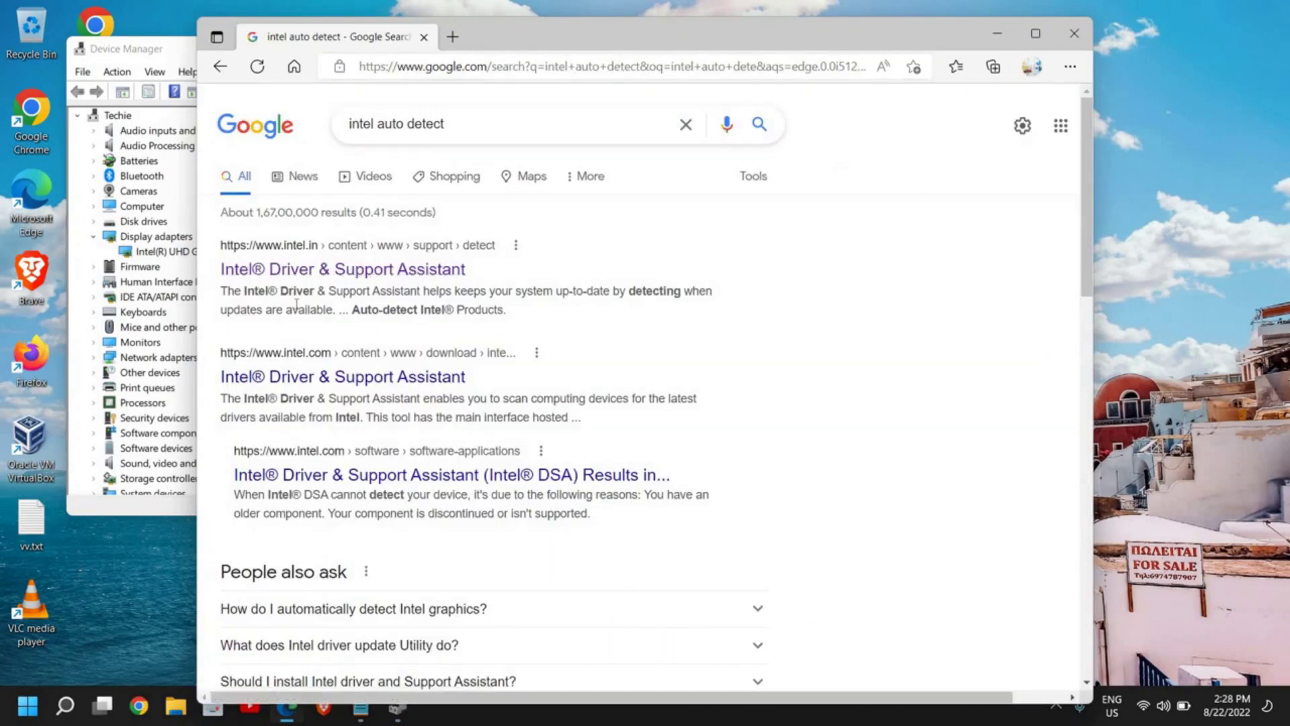
{"action": "left_click", "coordinate": [406, 272]}
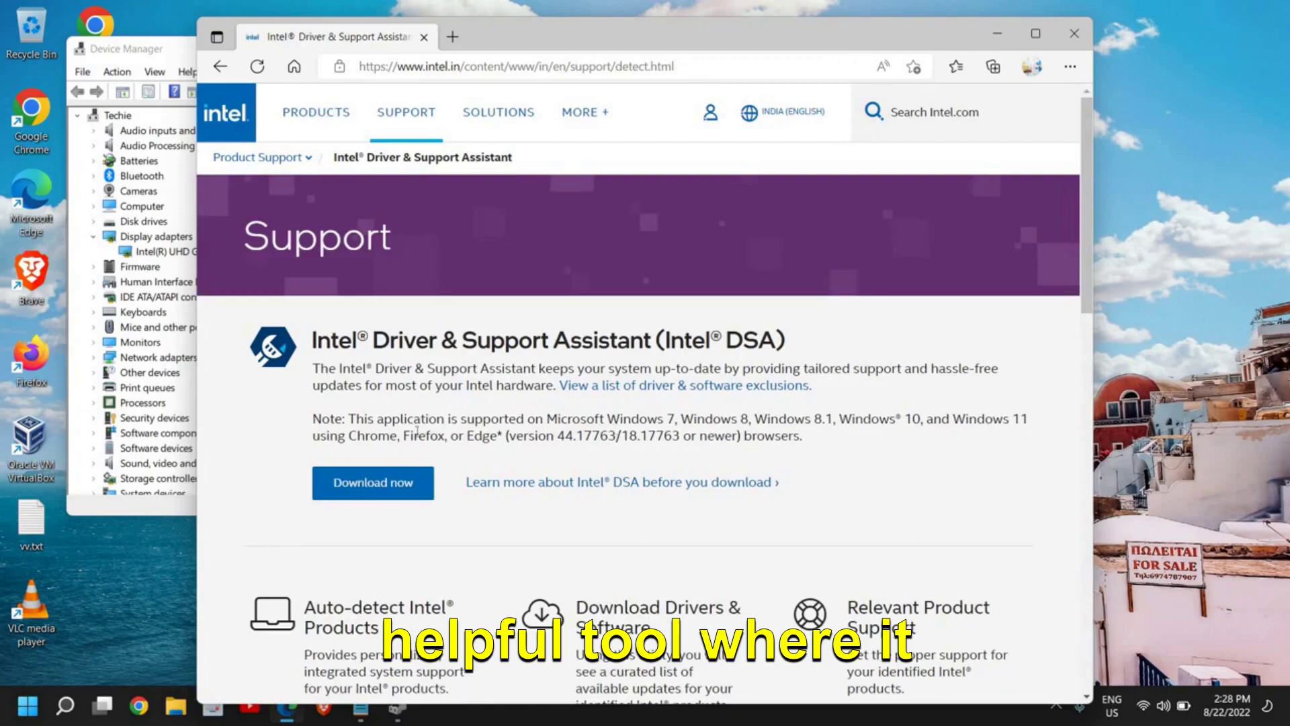
Step: Close Edge and Device Manager, returning to the desktop
{"action": "left_click", "coordinate": [1074, 41]}
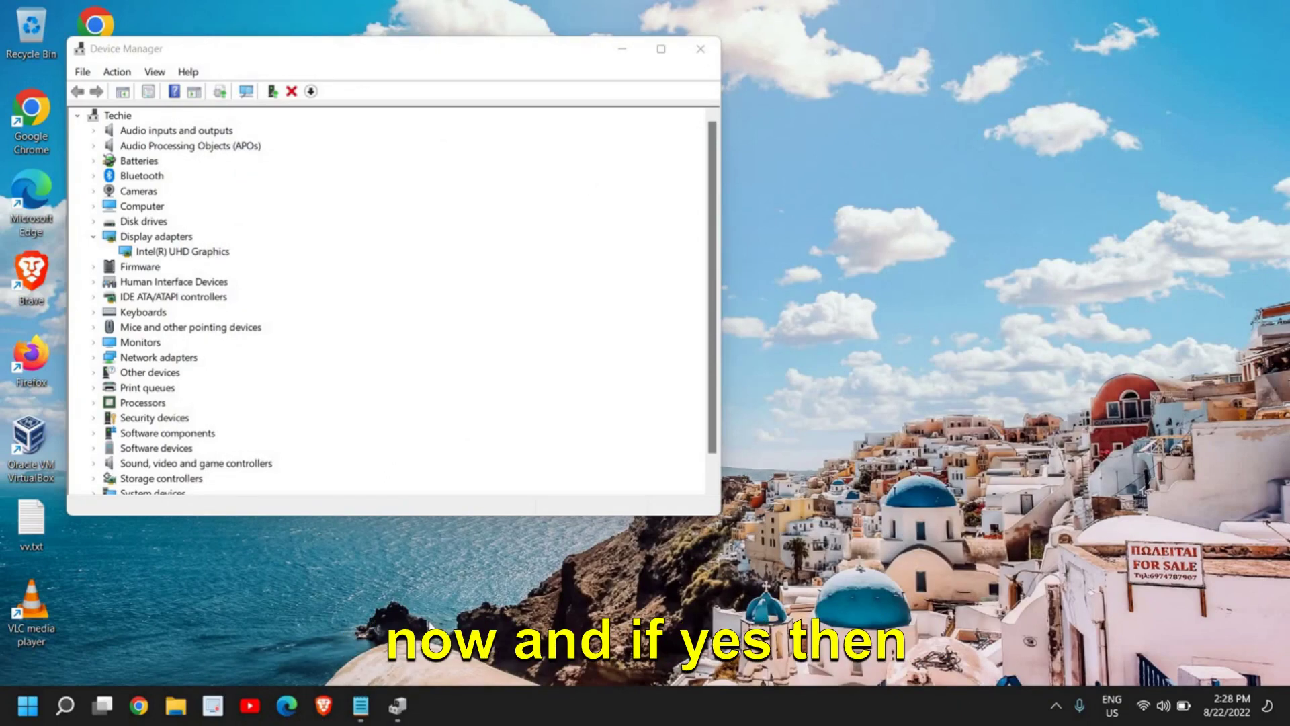
{"action": "left_click", "coordinate": [698, 51]}
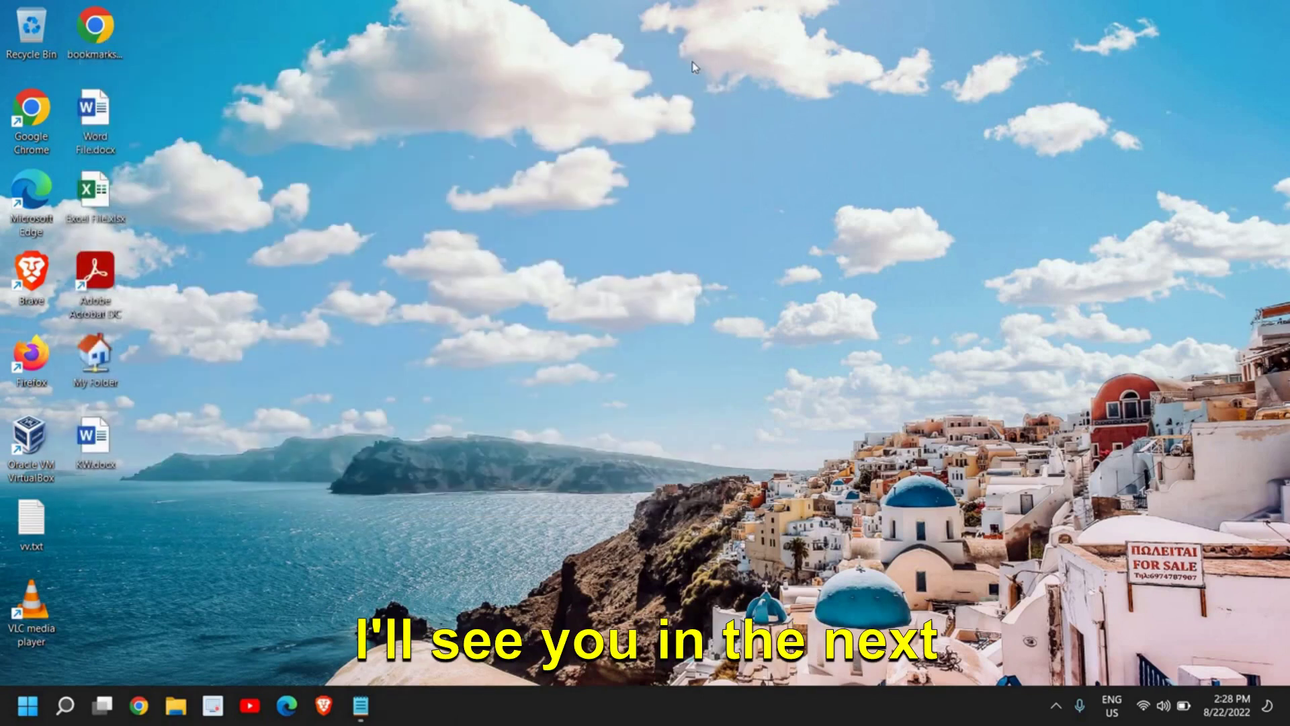